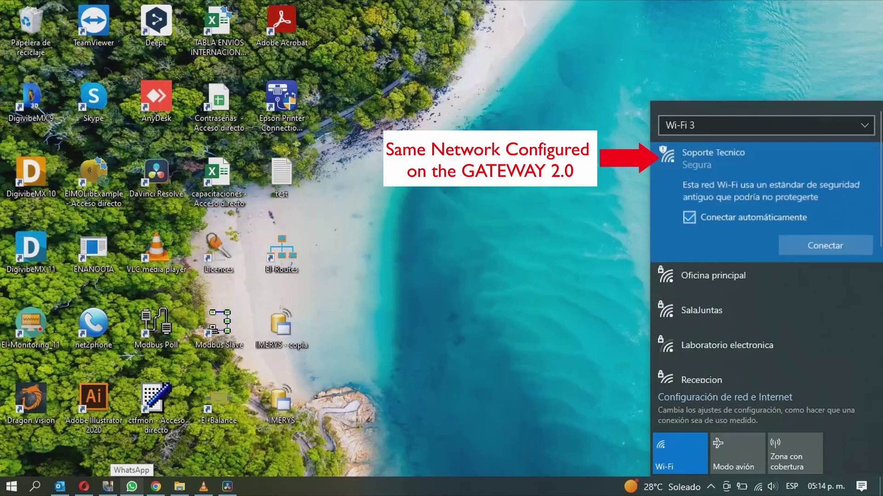
# Join the Soporte Tecnico Wi-Fi and load the gateway console at 192.168.100.54 in Edge
pyautogui.click(825, 246)
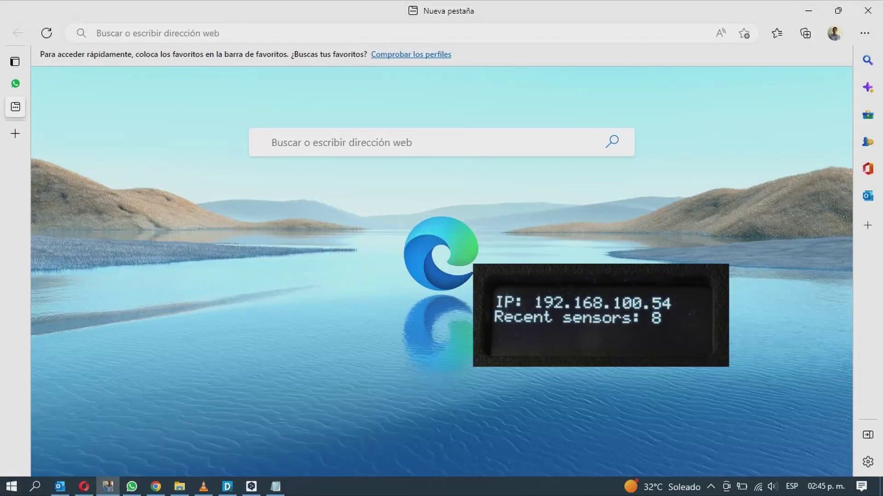
pyautogui.click(96, 33)
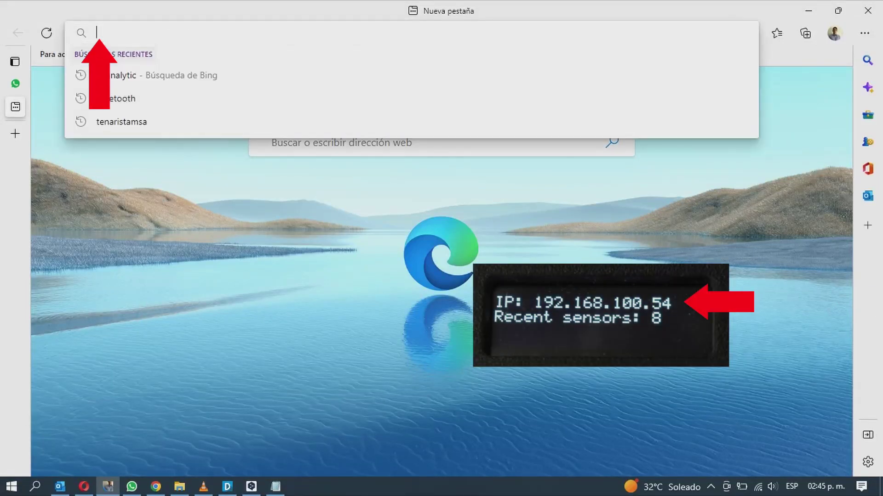
pyautogui.write('192')
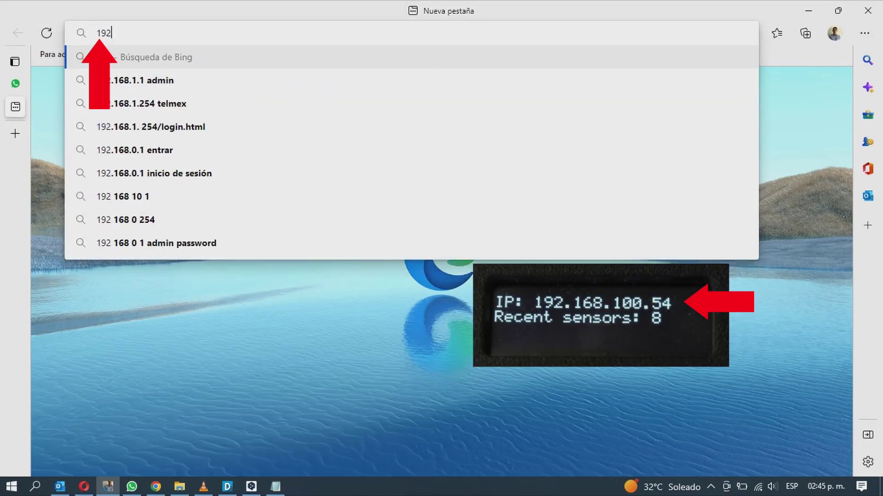
pyautogui.write('.16')
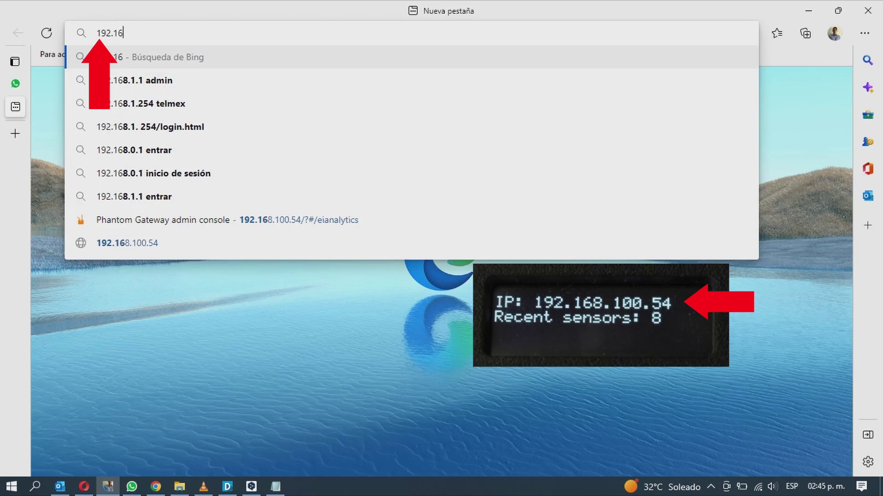
pyautogui.write('8.100.54')
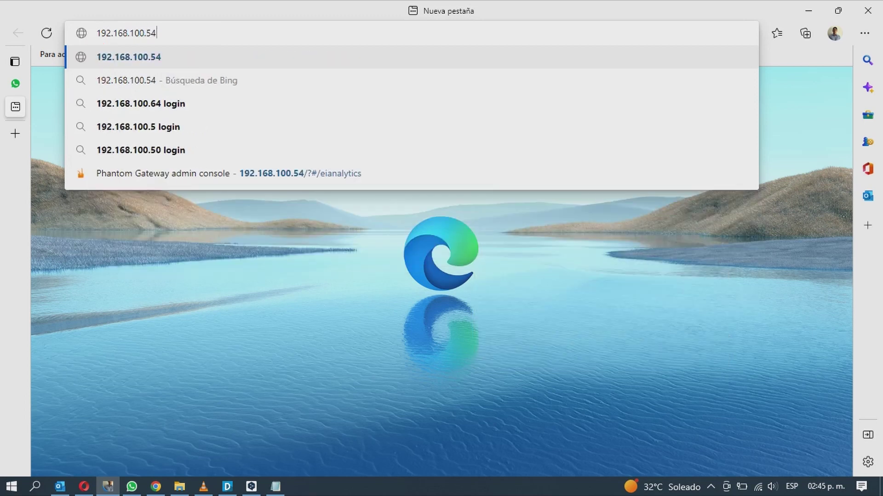
pyautogui.press('Return')
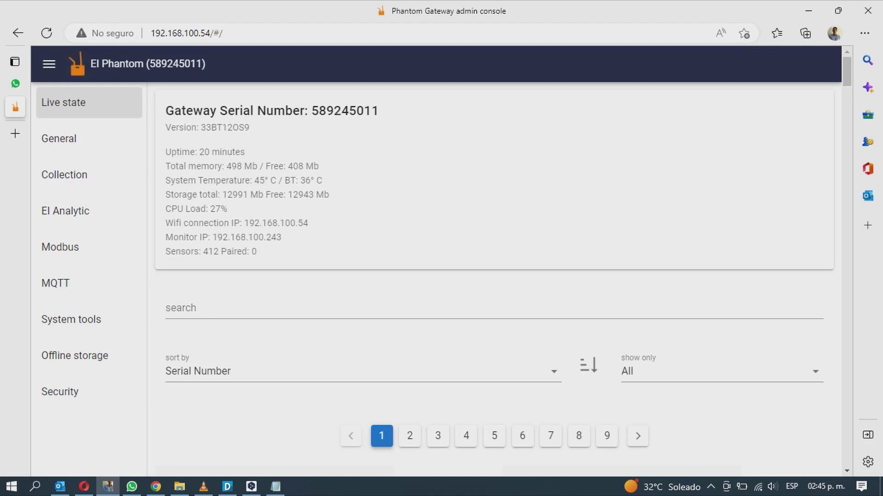
# Select and copy the update notice text on sensor 2's Live state card
pyautogui.scroll(-5, 494, 280)
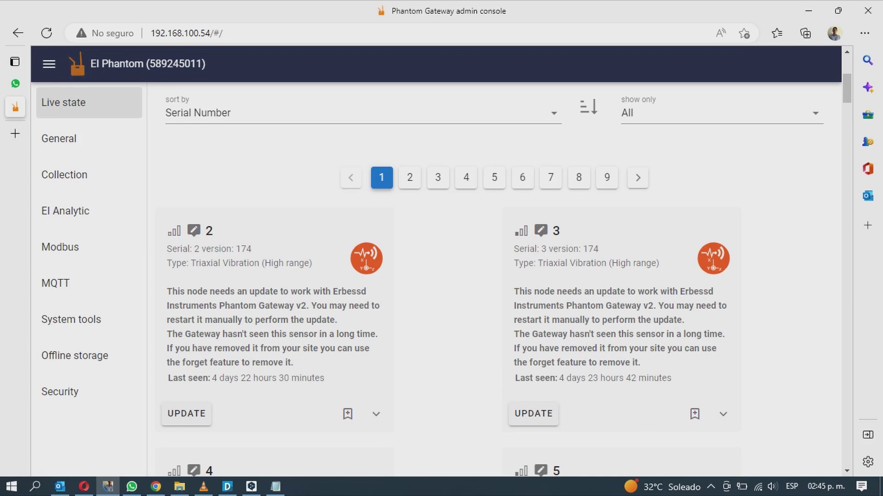
pyautogui.scroll(-1, 494, 280)
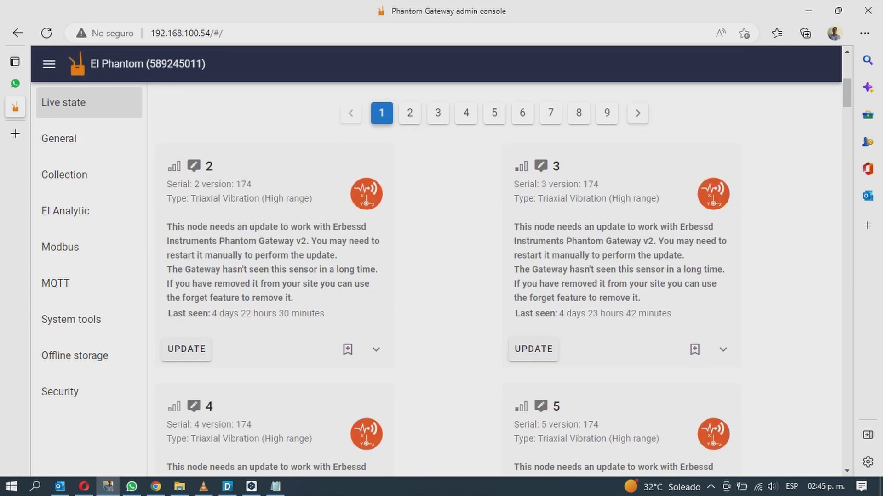
pyautogui.moveTo(167, 226); pyautogui.dragTo(294, 298)
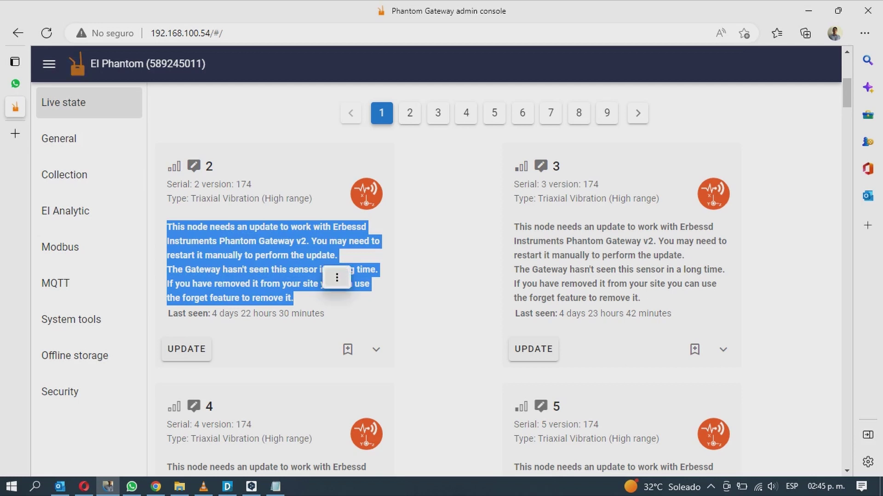
pyautogui.click(337, 278)
pyautogui.click(360, 277)
pyautogui.scroll(3, 494, 276)
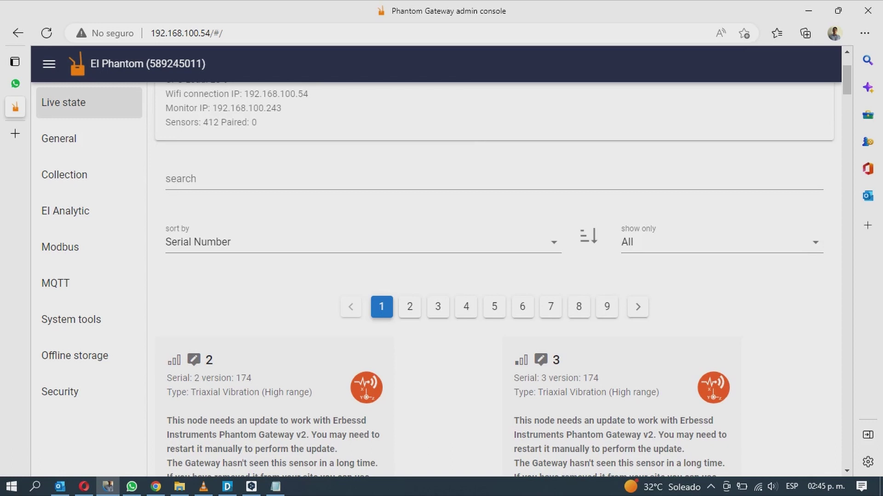
pyautogui.click(409, 306)
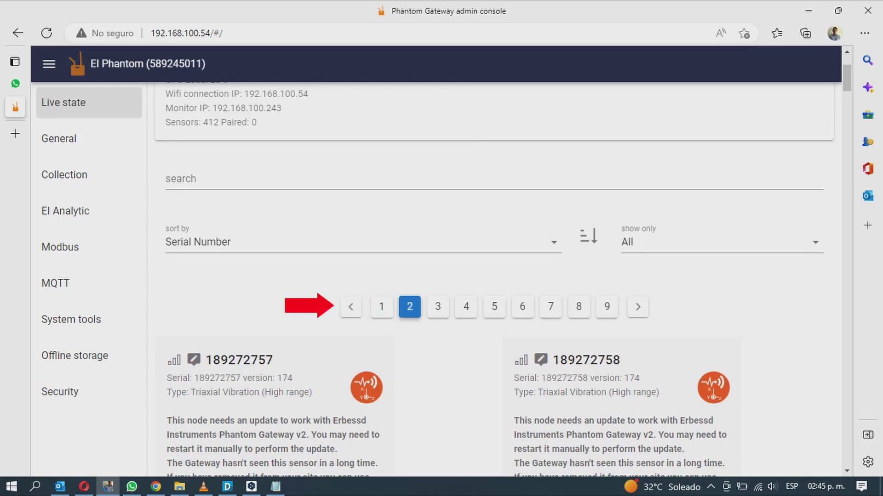
pyautogui.click(438, 306)
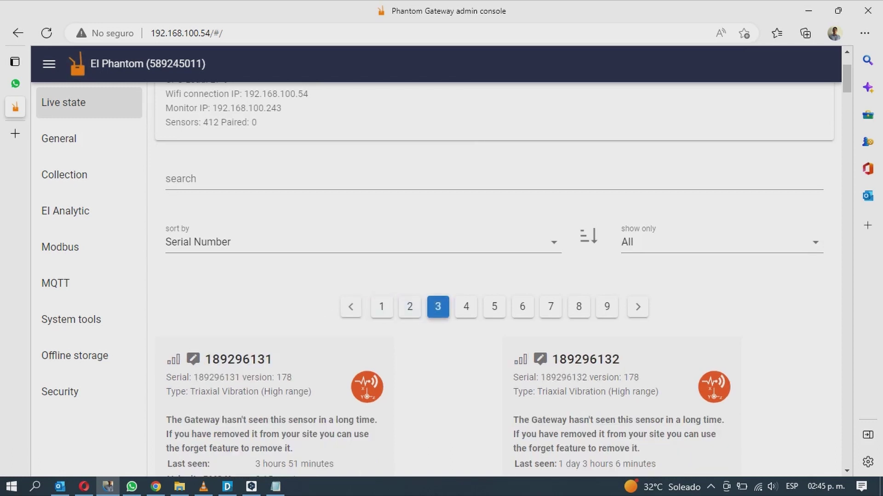
pyautogui.scroll(-1, 494, 276)
pyautogui.click(465, 242)
pyautogui.click(494, 242)
pyautogui.scroll(-1, 494, 241)
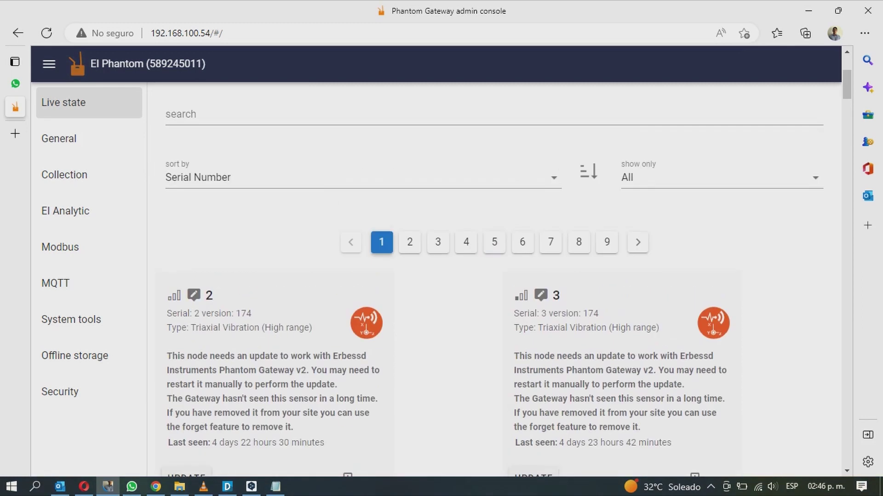
pyautogui.scroll(1, 494, 276)
pyautogui.click(167, 179)
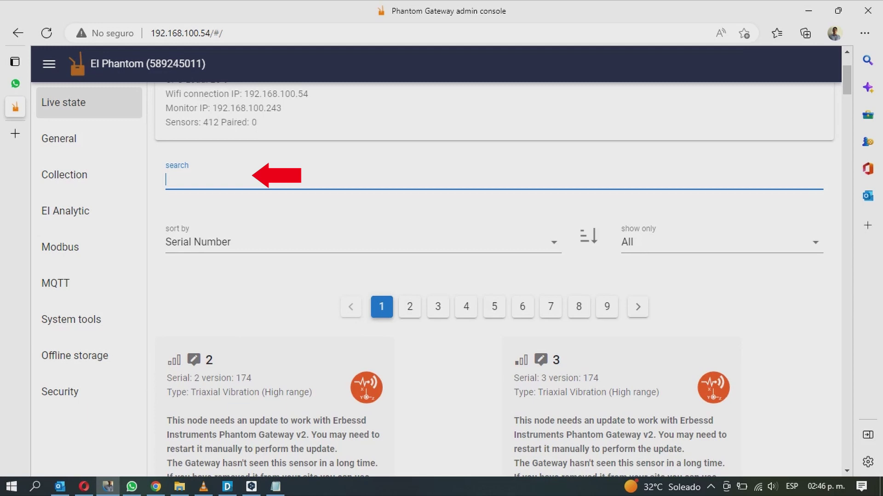
pyautogui.write('1892')
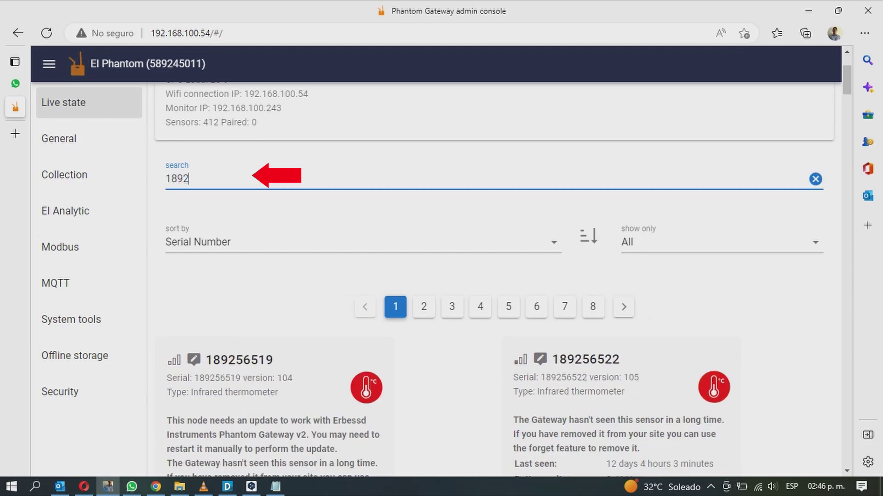
pyautogui.write('9')
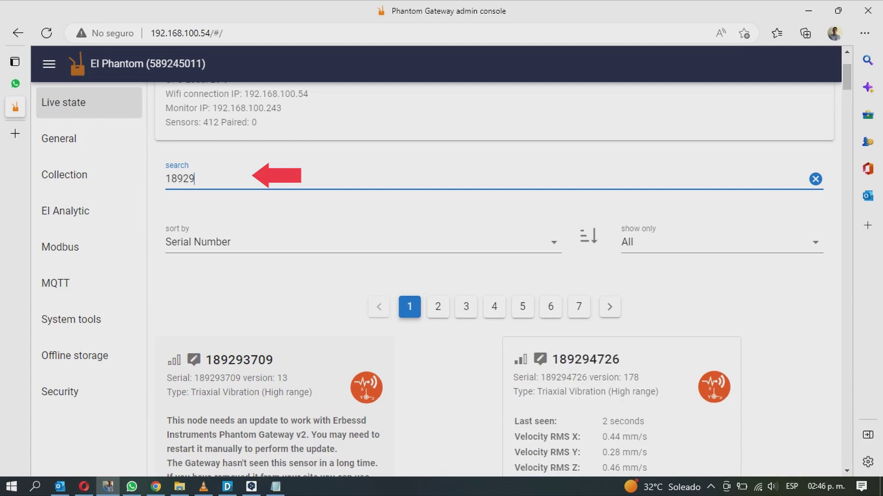
pyautogui.press('BackSpace')
pyautogui.press('BackSpace')
pyautogui.press('BackSpace')
pyautogui.press('BackSpace')
pyautogui.press('BackSpace')
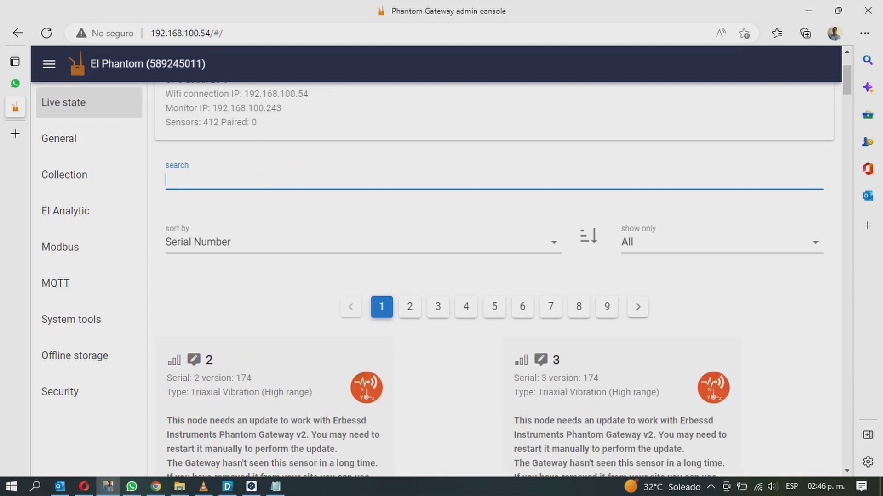
pyautogui.scroll(-1, 494, 276)
pyautogui.click(363, 177)
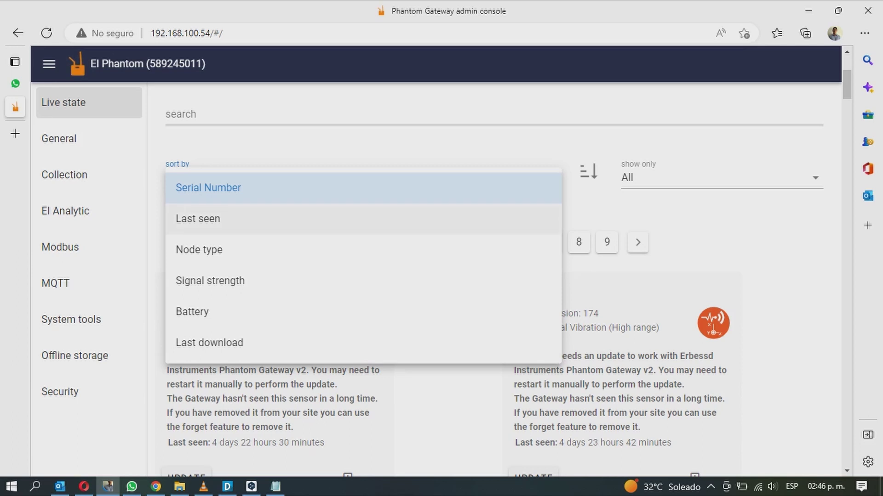
pyautogui.press('Down')
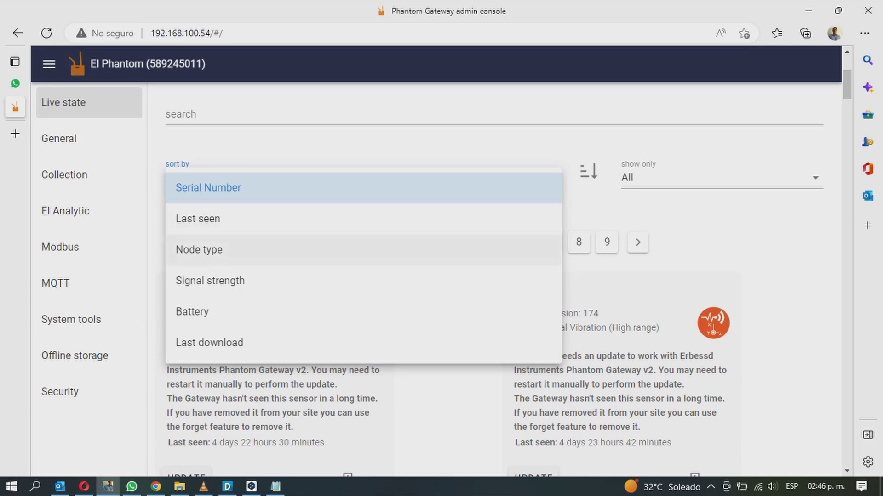
pyautogui.press('Down')
pyautogui.press('Down')
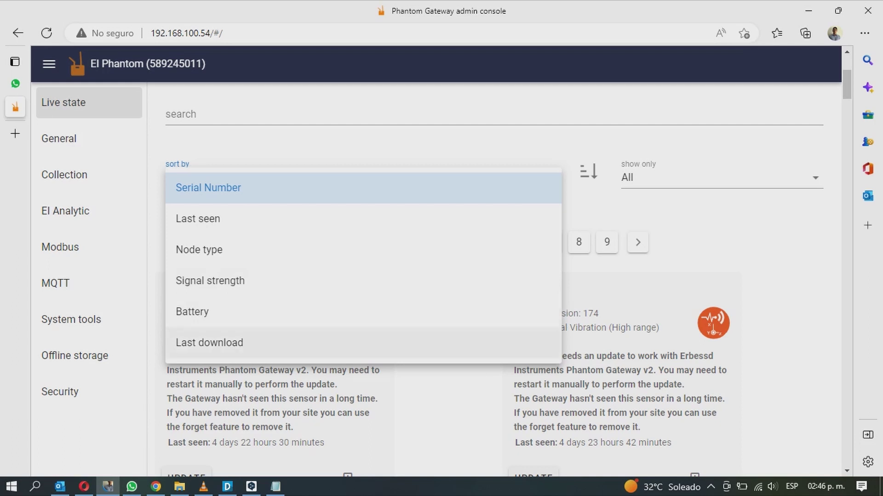
pyautogui.press('Escape')
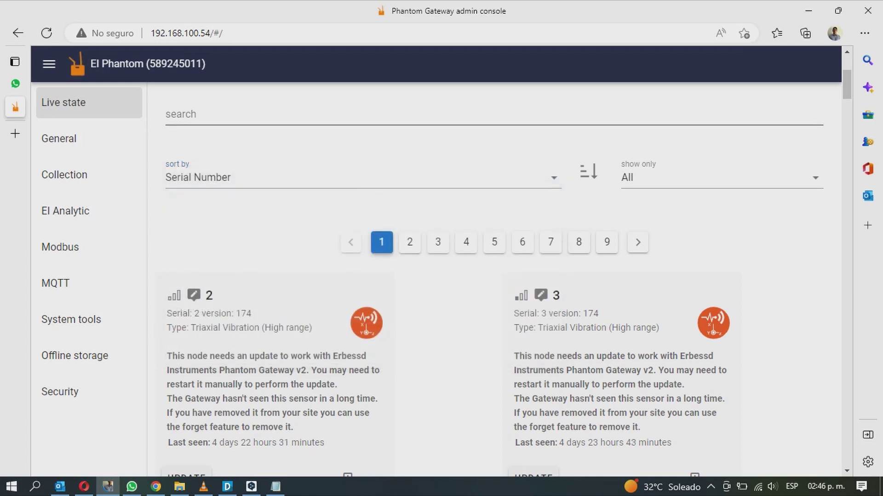
pyautogui.press('Tab')
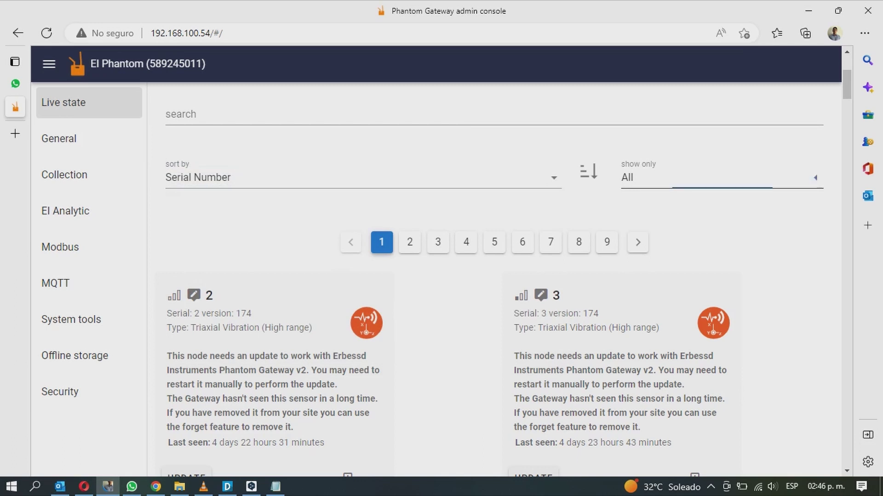
pyautogui.press('Down')
pyautogui.press('Down')
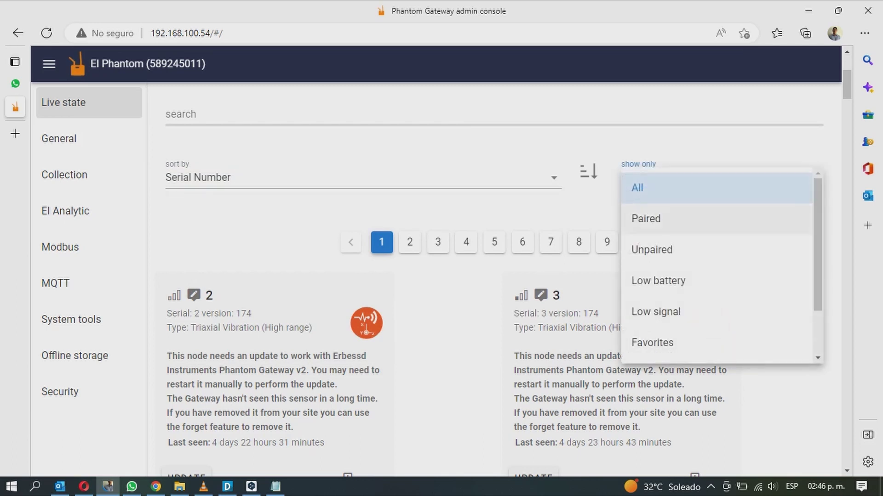
pyautogui.press('Down')
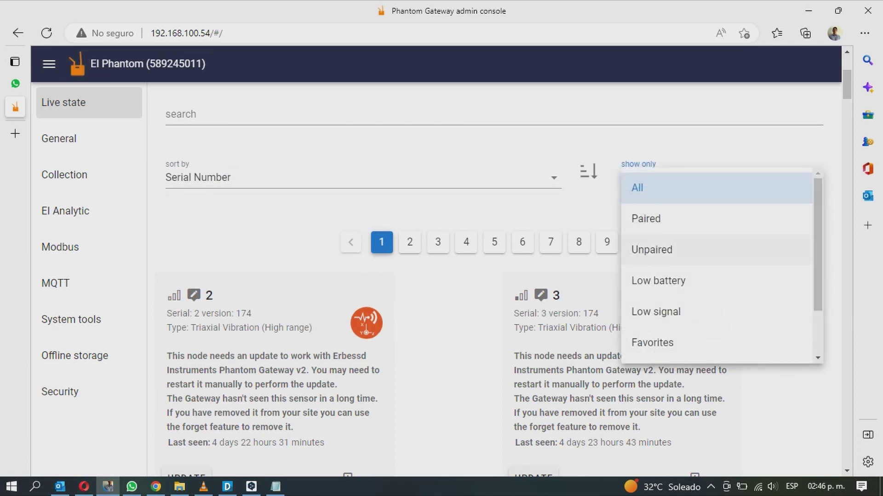
pyautogui.press('Down')
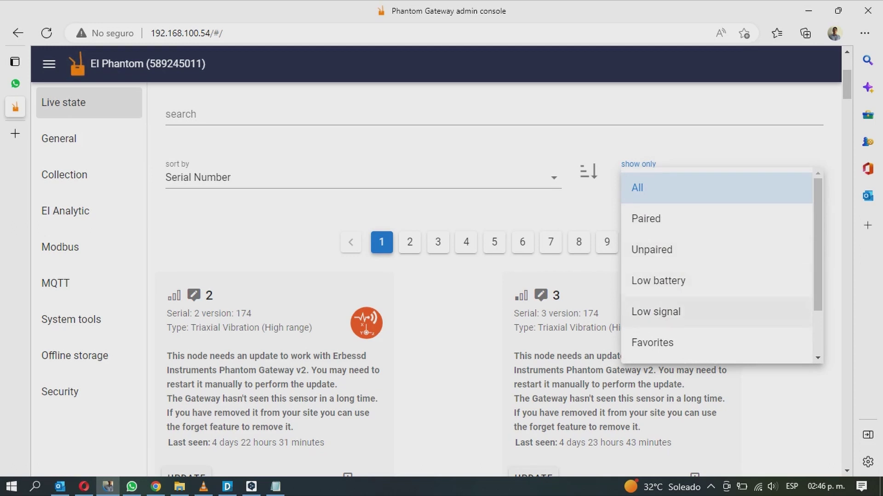
pyautogui.press('Down')
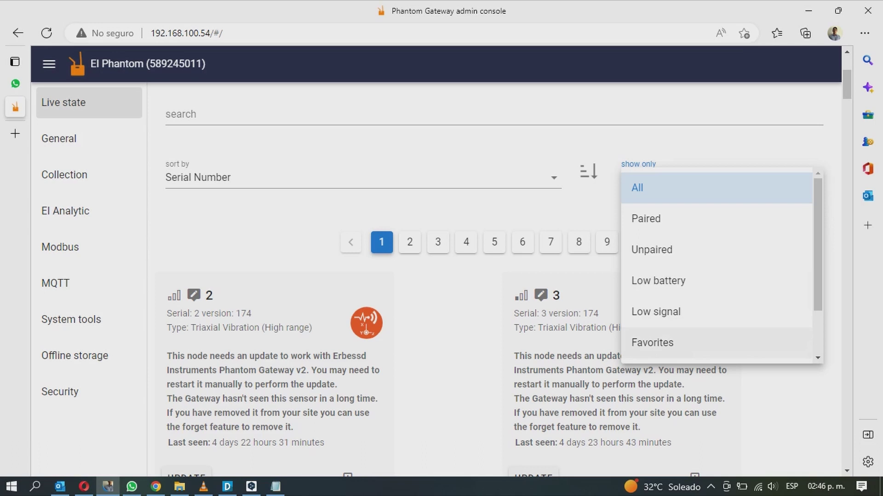
pyautogui.press('Down')
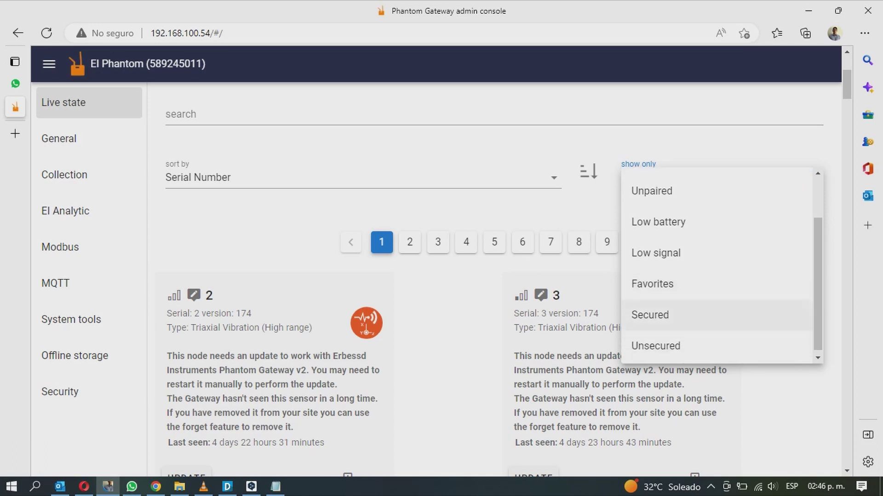
pyautogui.press('Down')
pyautogui.press('Escape')
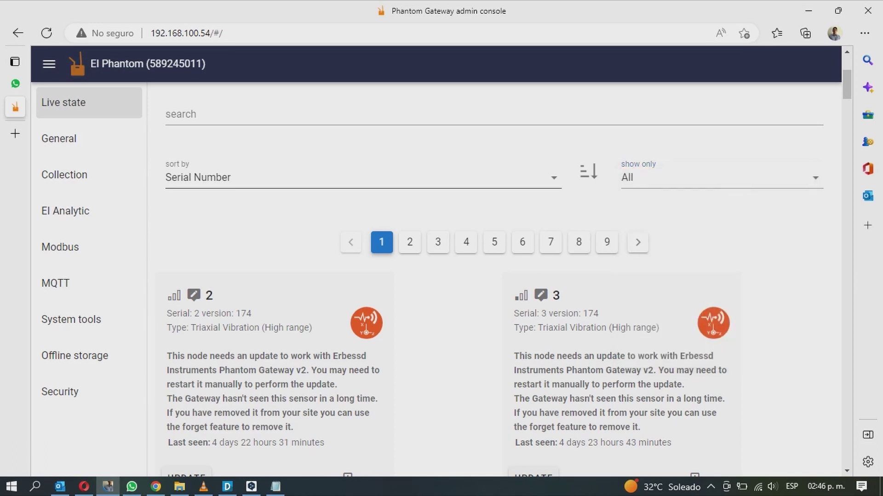
pyautogui.scroll(4, 494, 276)
# Search the Live state sensor list for 47 to filter the cards
pyautogui.click(170, 310)
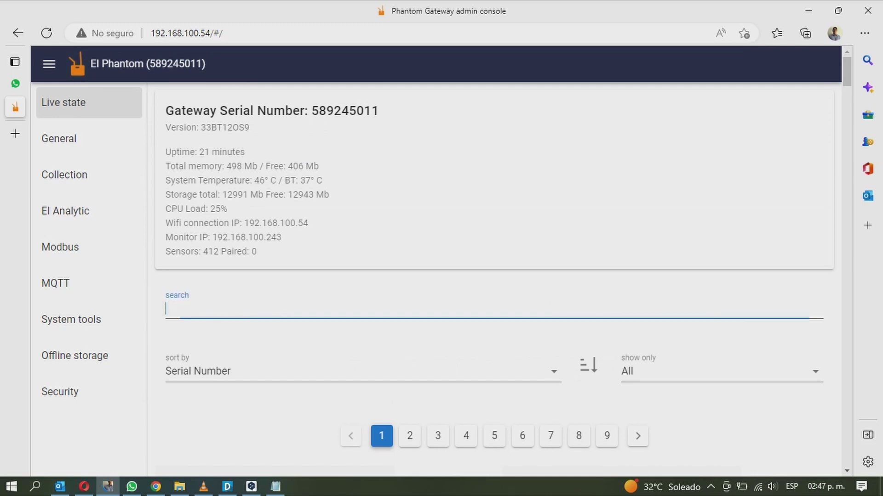
pyautogui.write('47')
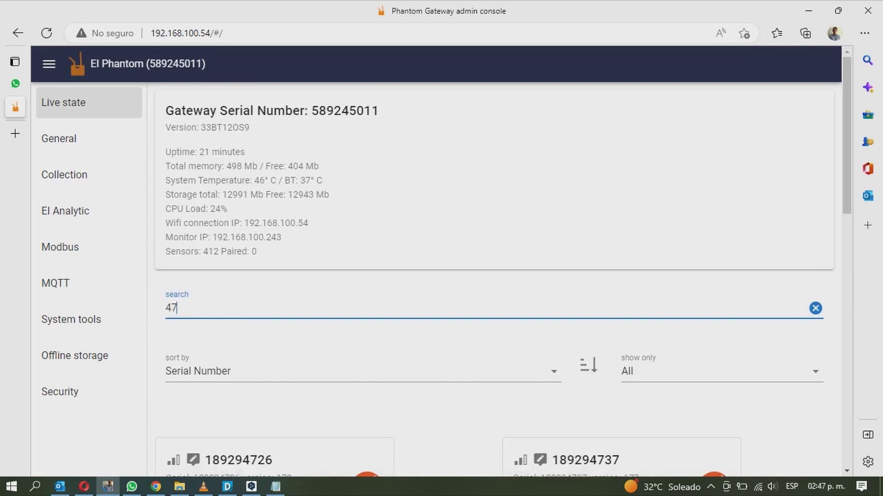
pyautogui.scroll(-5, 494, 276)
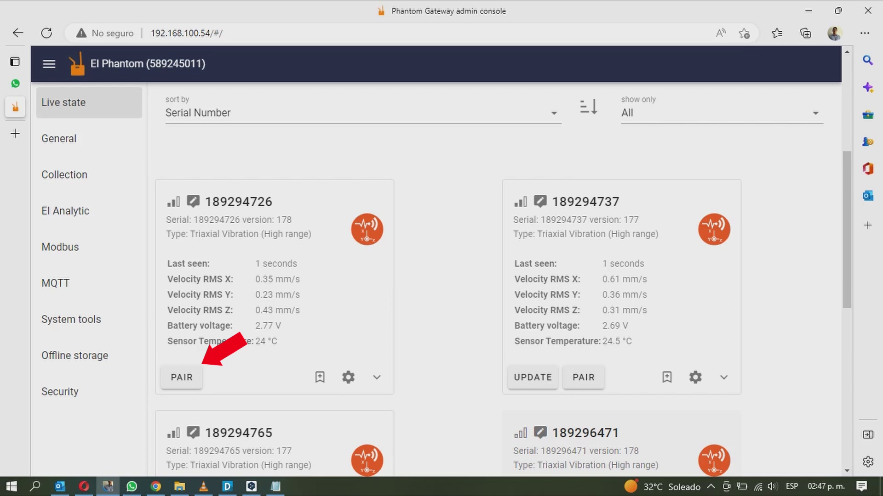
# Use PAIR on sensor 189294726's card to pair it with the gateway
pyautogui.click(182, 377)
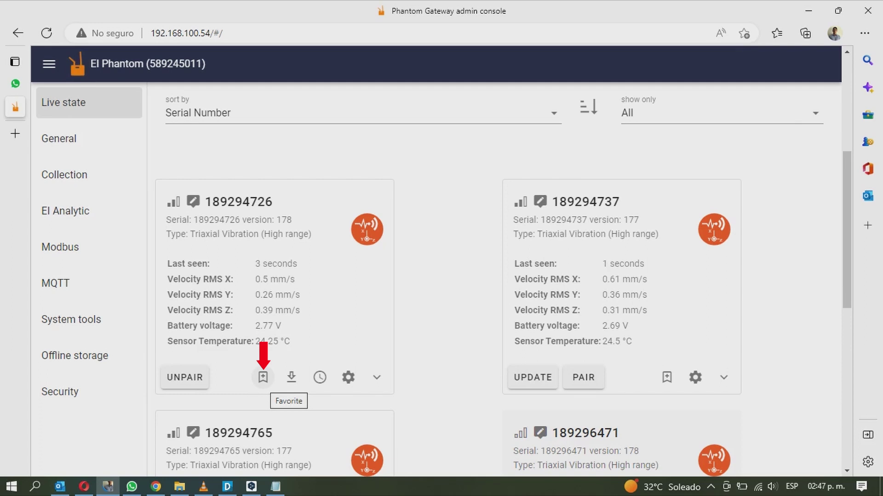
# Bookmark sensor 189294726 as a favorite and collect a waveform from it now
pyautogui.click(263, 377)
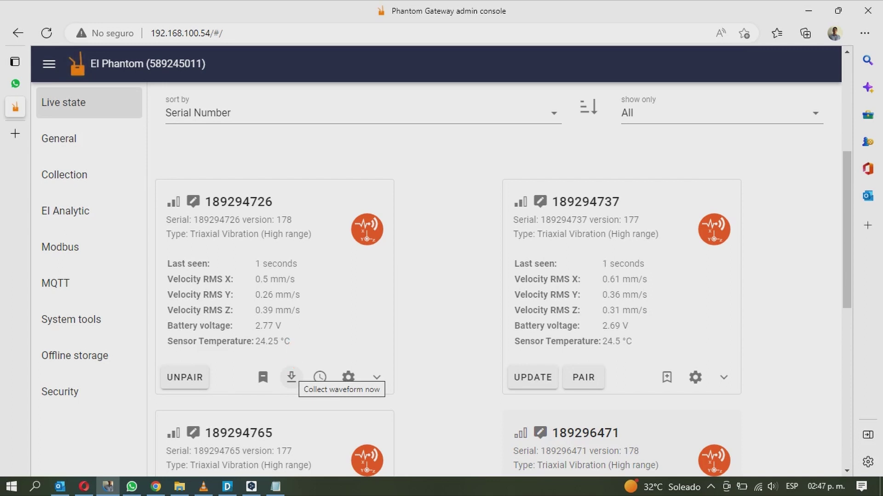
pyautogui.click(291, 377)
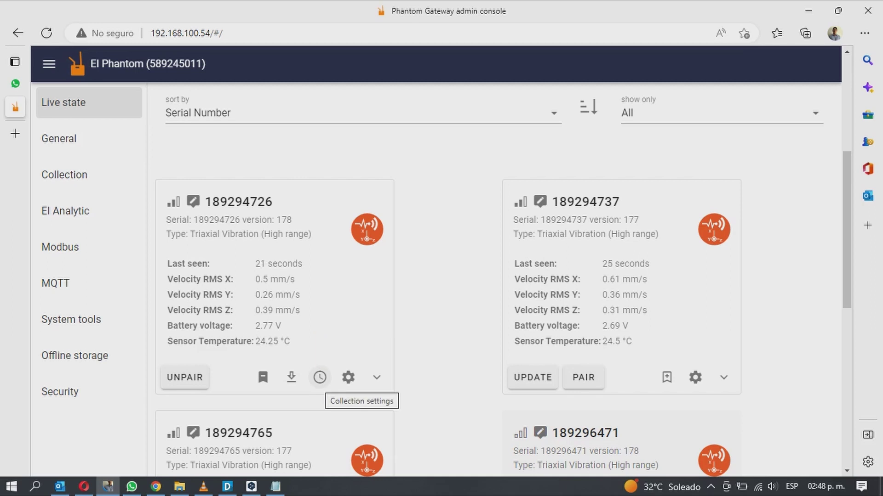
# Set sensor 189294726's collection mode to Interval with a 30 Minutes interval
pyautogui.click(319, 377)
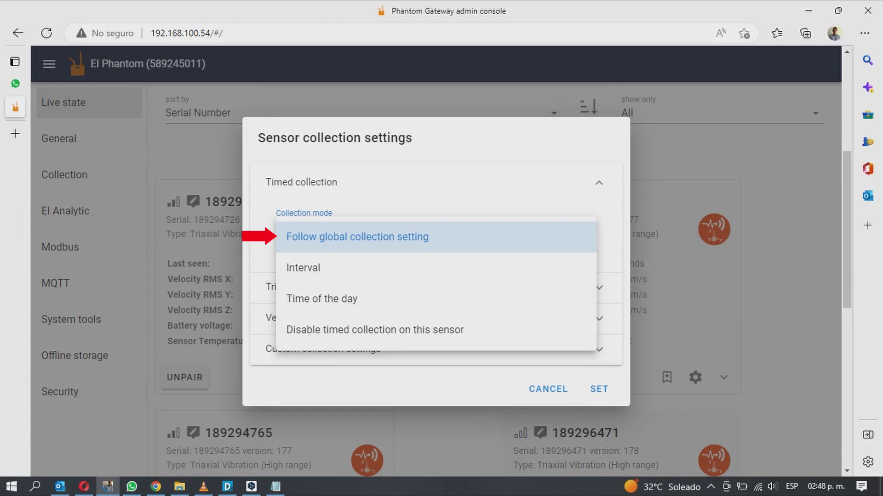
pyautogui.press('Escape')
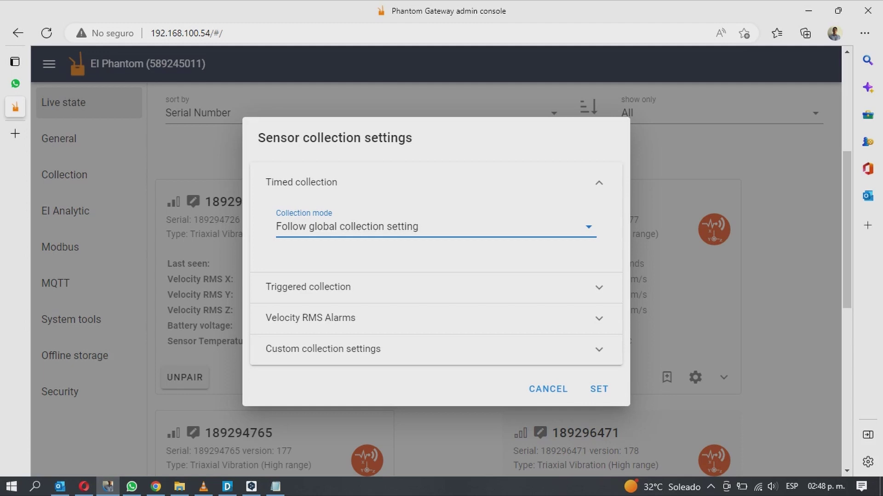
pyautogui.press('Return')
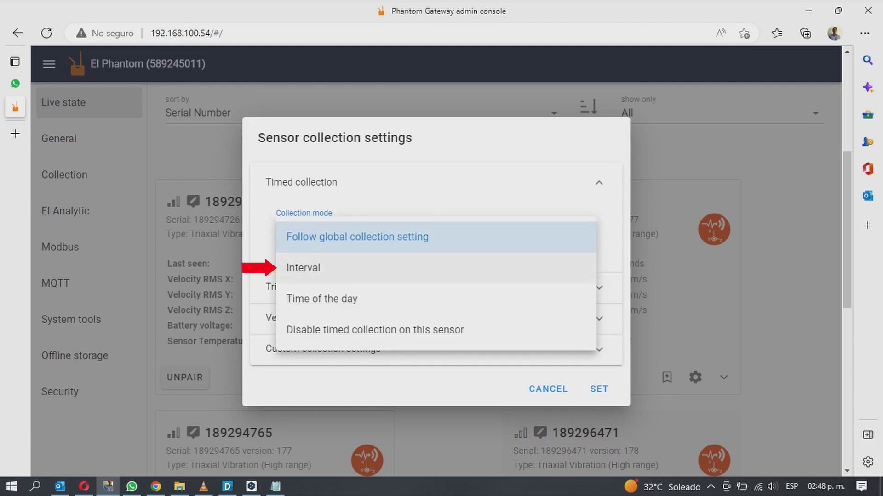
pyautogui.press('Return')
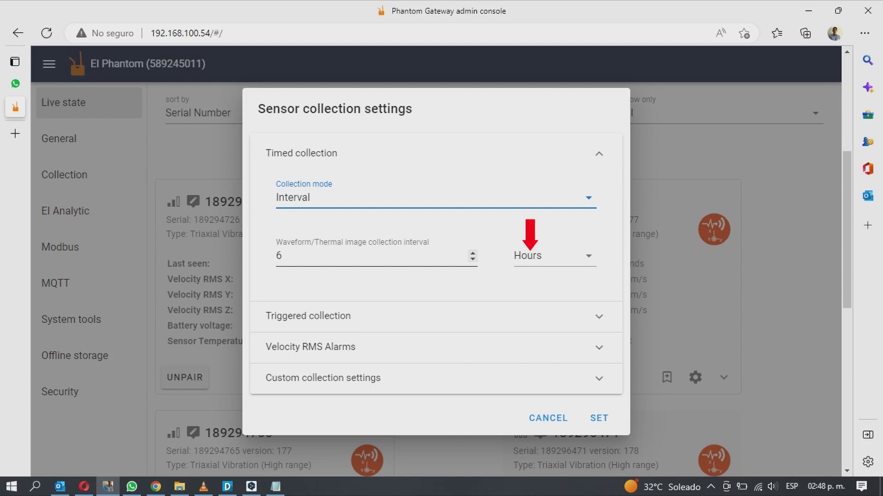
pyautogui.press('Tab')
pyautogui.press('Tab')
pyautogui.press('Return')
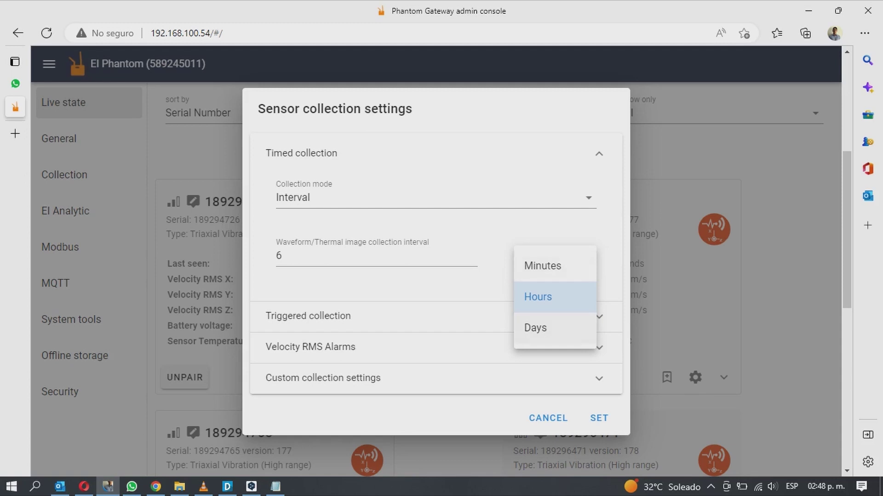
pyautogui.press('Up')
pyautogui.press('Return')
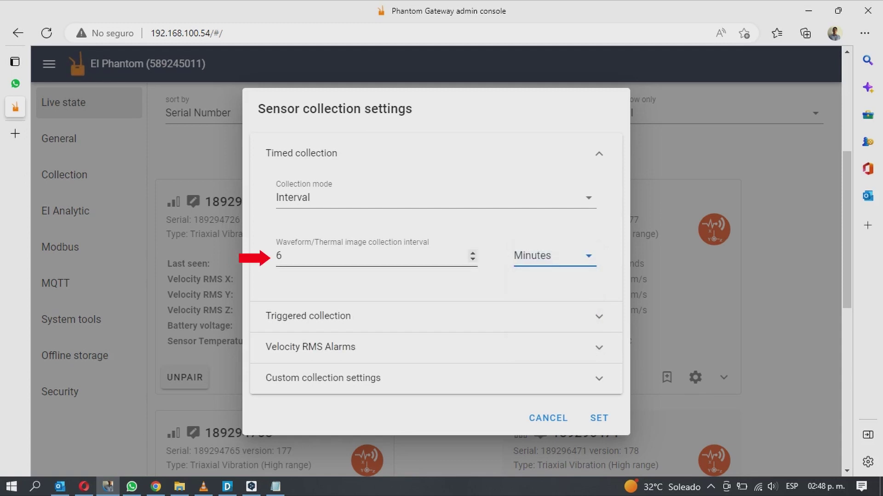
pyautogui.hotkey('shift', 'Tab')
pyautogui.hotkey('ctrl', 'a')
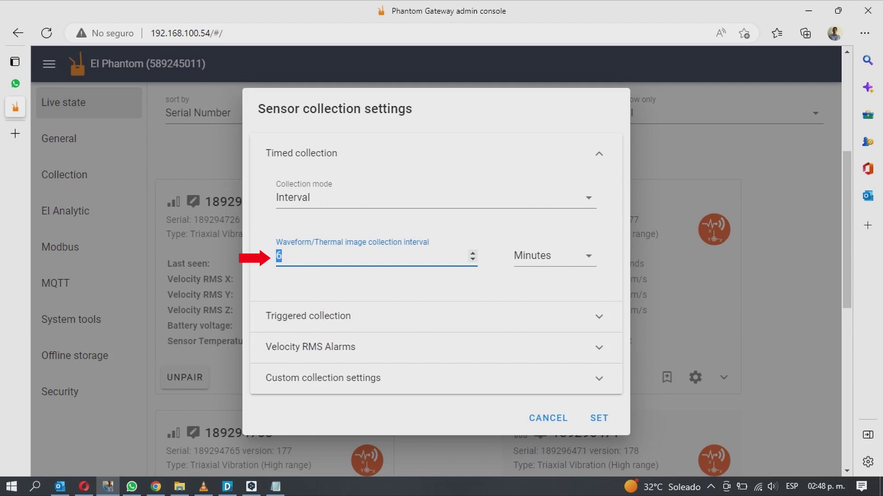
pyautogui.write('30')
pyautogui.press('Tab')
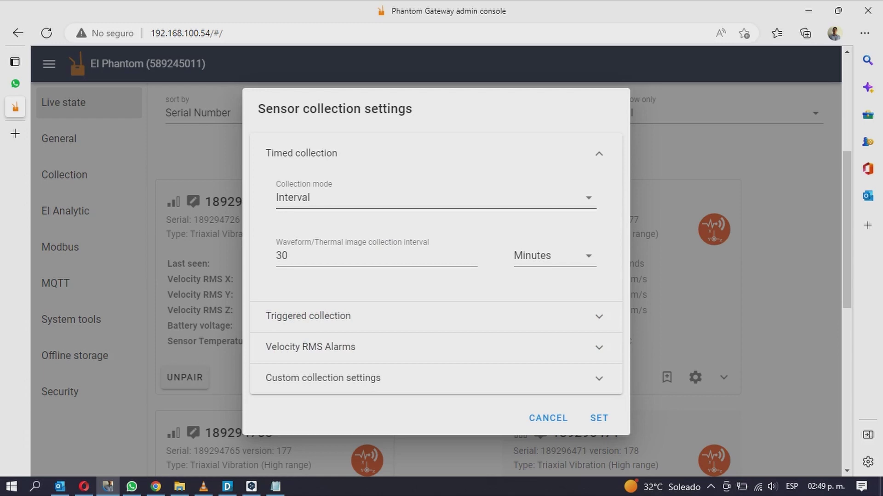
# Switch collection mode to Time of the day and add a 13:30 recording time
pyautogui.click(436, 198)
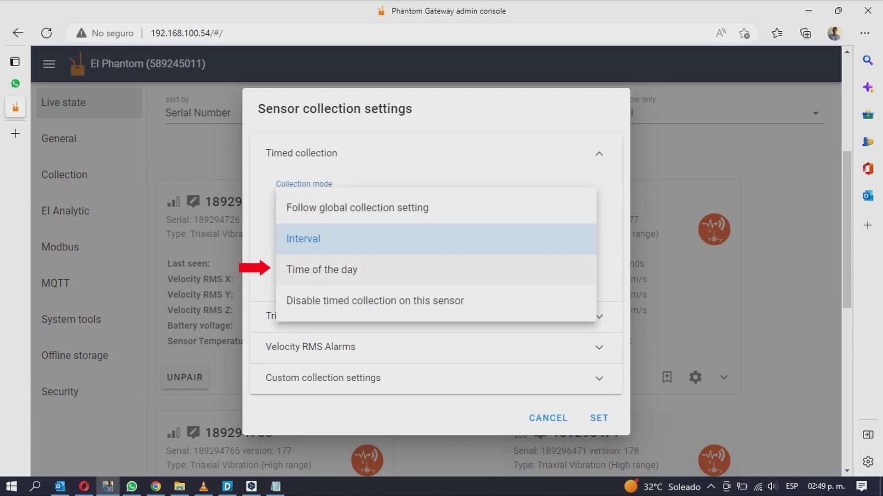
pyautogui.click(322, 269)
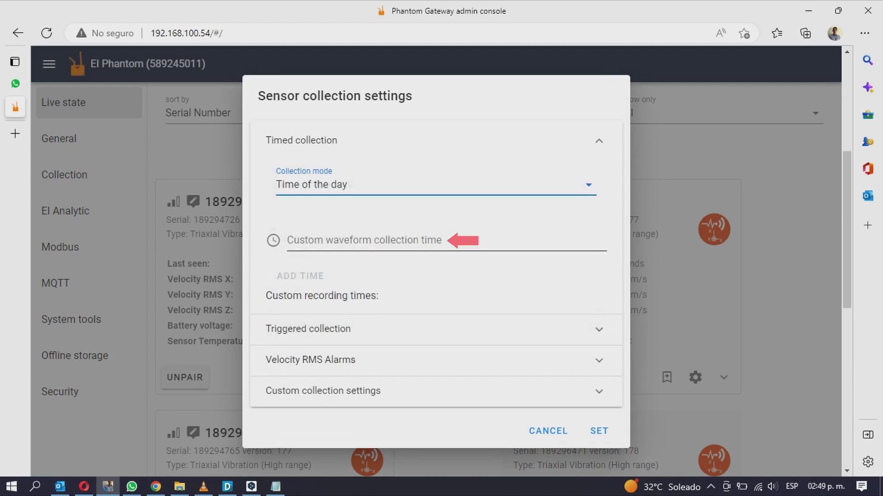
pyautogui.click(447, 244)
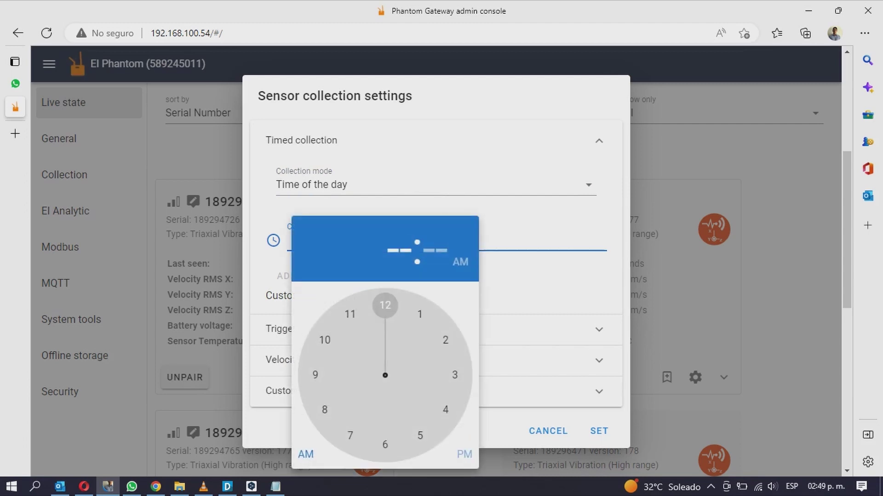
pyautogui.click(420, 314)
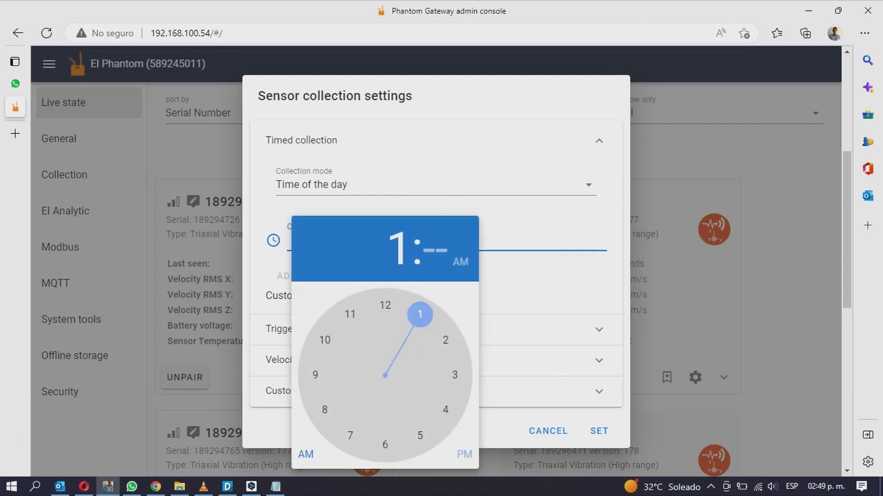
pyautogui.click(465, 454)
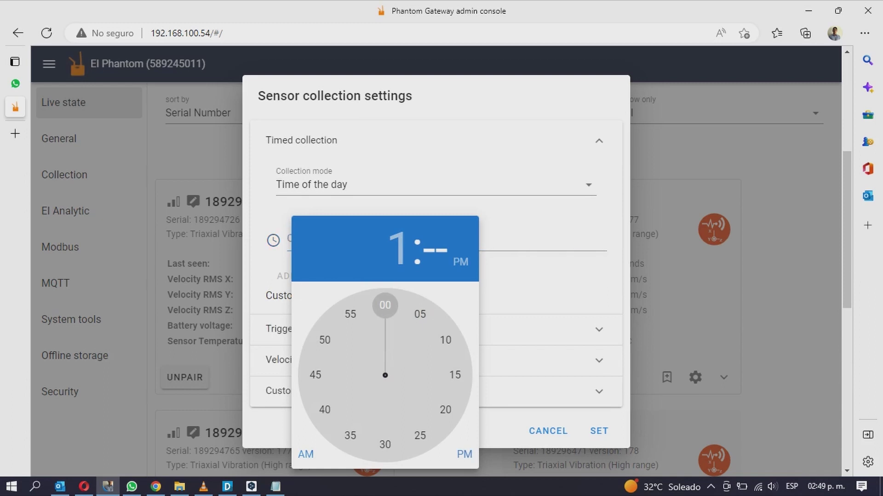
pyautogui.click(385, 444)
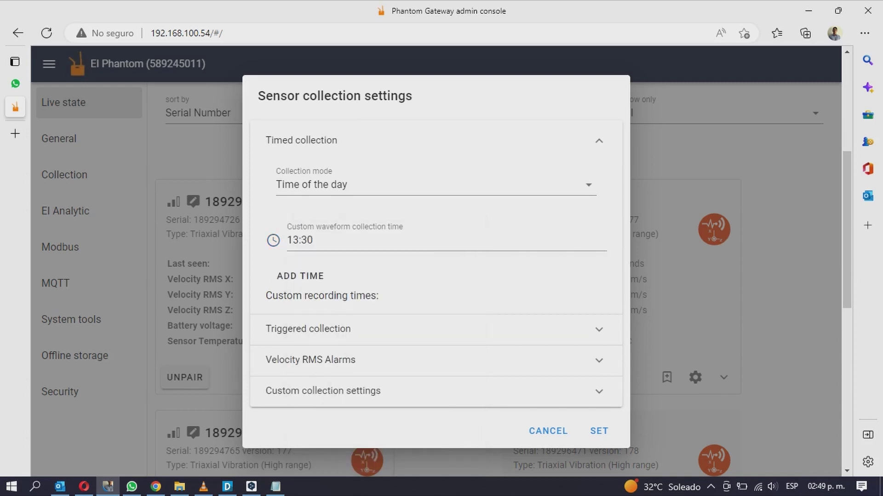
pyautogui.click(300, 276)
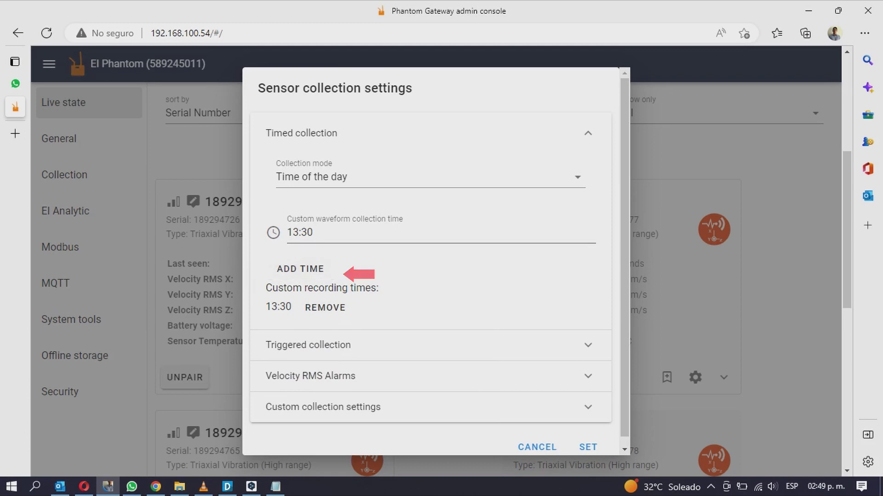
# Add recording times 22:00 and 07:35, then remove 13:30
pyautogui.click(345, 233)
pyautogui.click(325, 340)
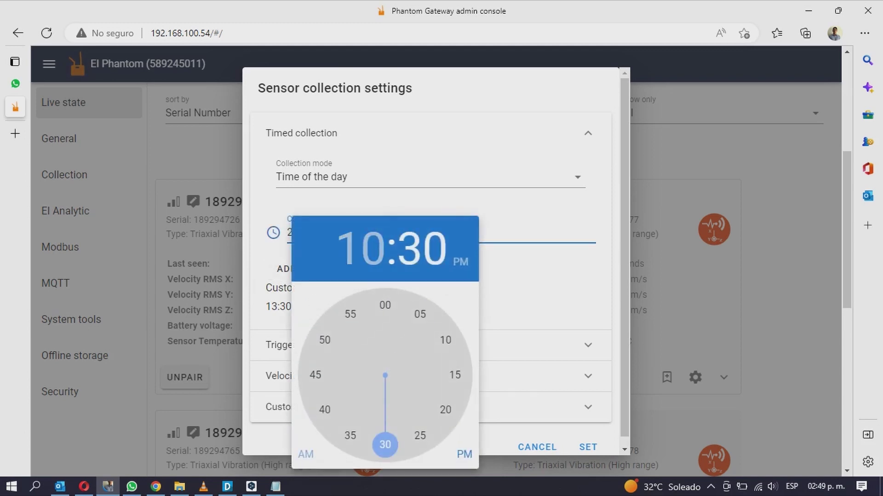
pyautogui.click(385, 305)
pyautogui.click(300, 268)
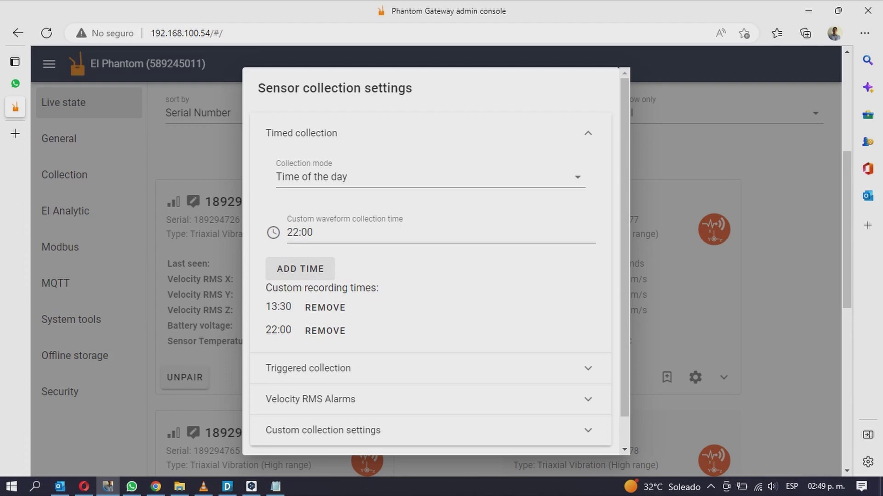
pyautogui.click(345, 232)
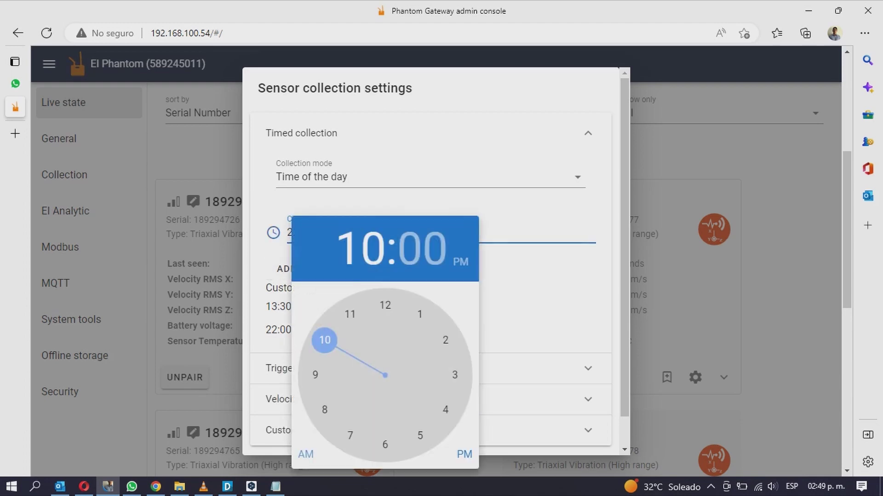
pyautogui.click(305, 454)
pyautogui.click(349, 436)
pyautogui.click(350, 436)
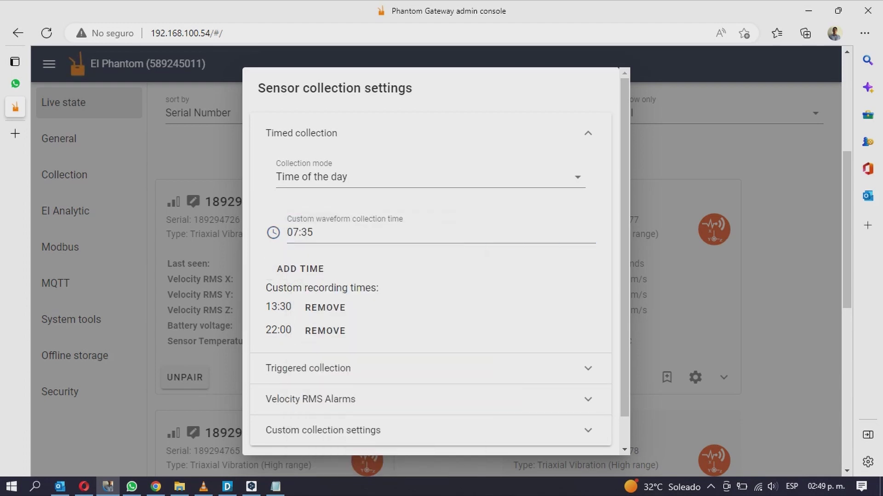
pyautogui.click(304, 268)
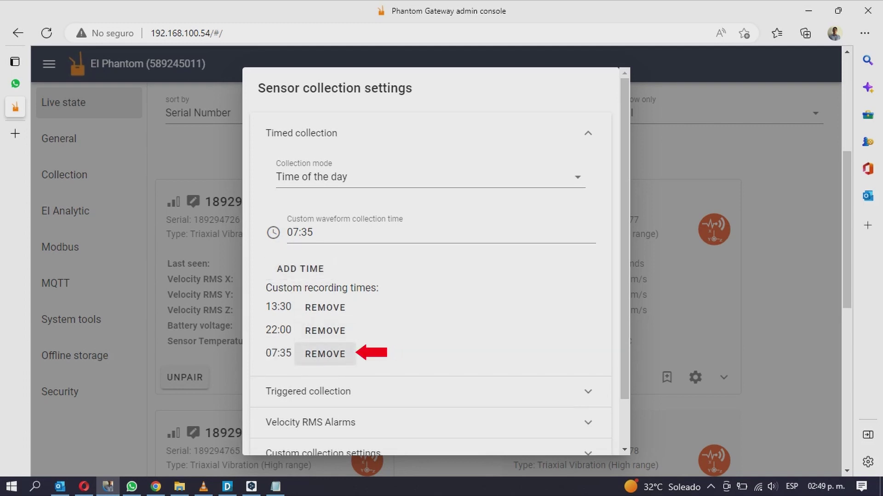
pyautogui.click(325, 307)
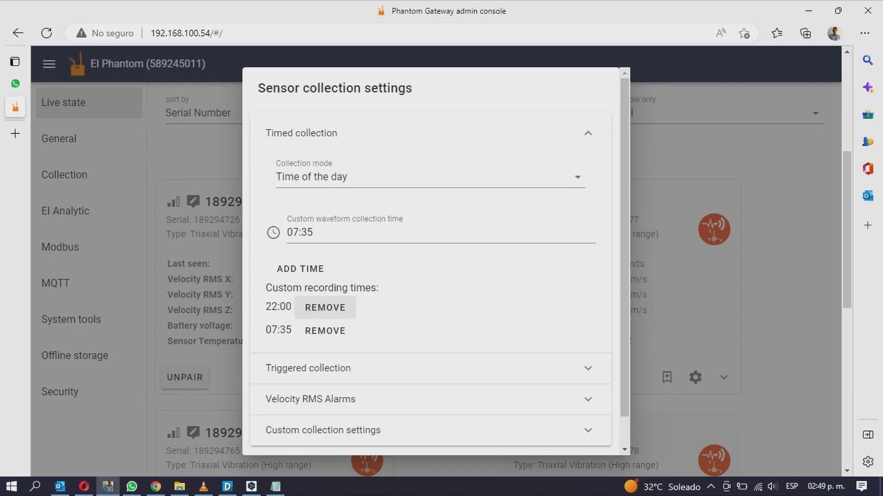
# Set Collection mode to 'Disable timed collection on this sensor'
pyautogui.click(428, 177)
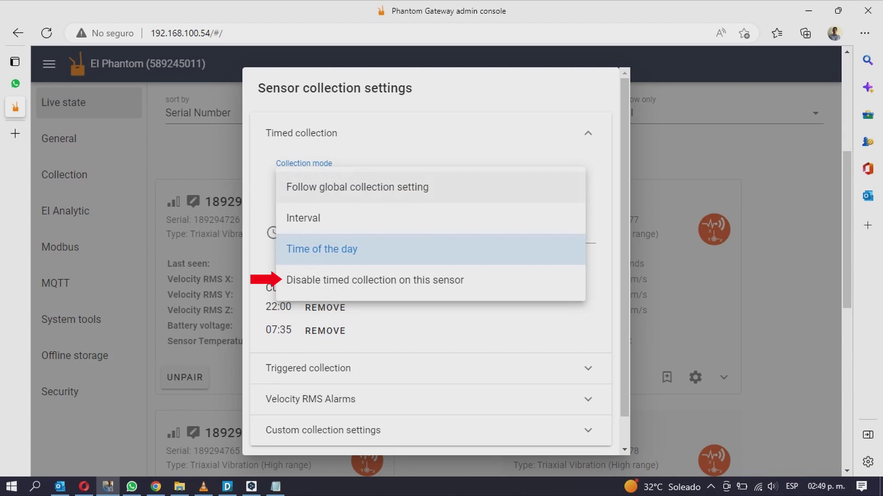
pyautogui.click(374, 280)
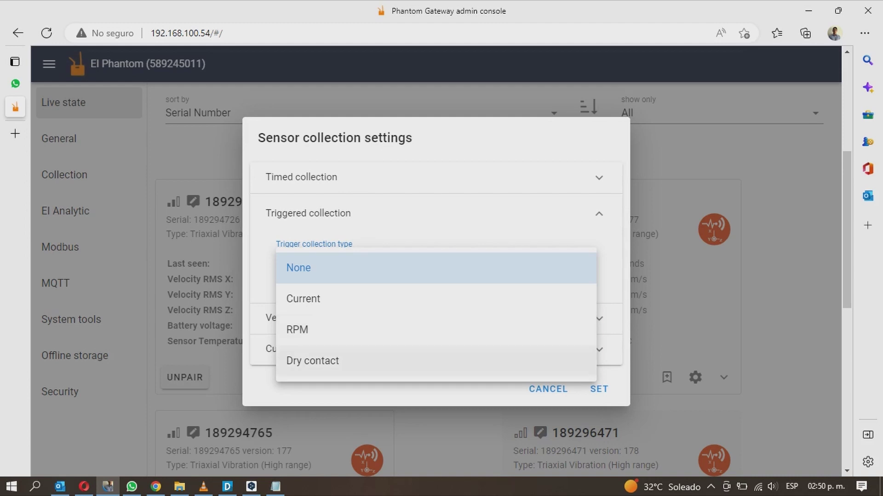
pyautogui.press('Escape')
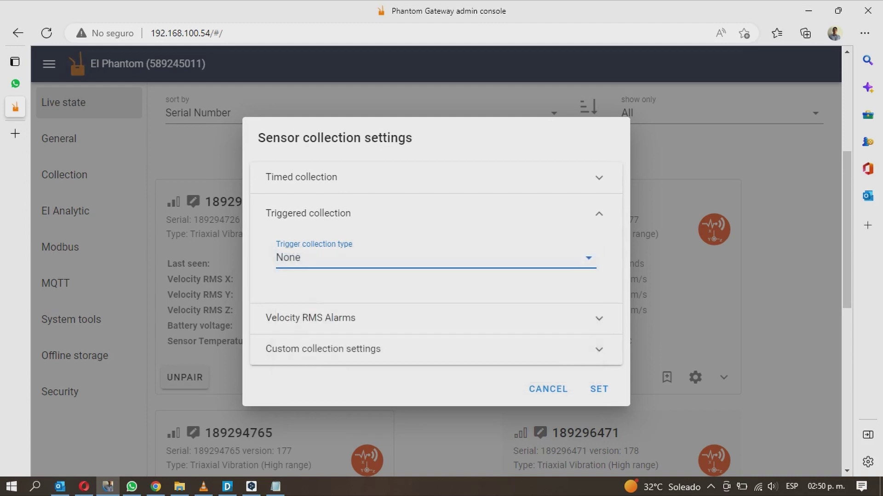
pyautogui.hotkey('shift', 'Tab')
pyautogui.press('Return')
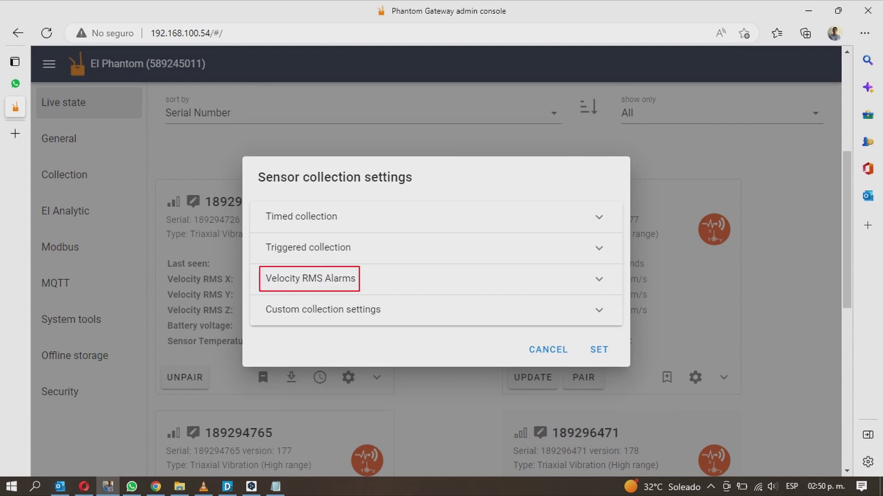
# Expand Velocity RMS Alarms, enable Level 1, and set axes X, Y and Z to 10 mm/s
pyautogui.press('Tab')
pyautogui.press('Return')
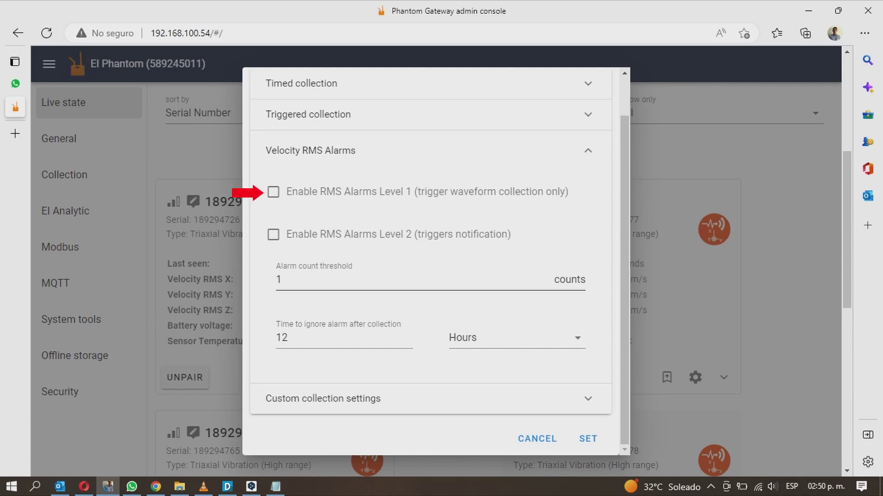
pyautogui.click(273, 192)
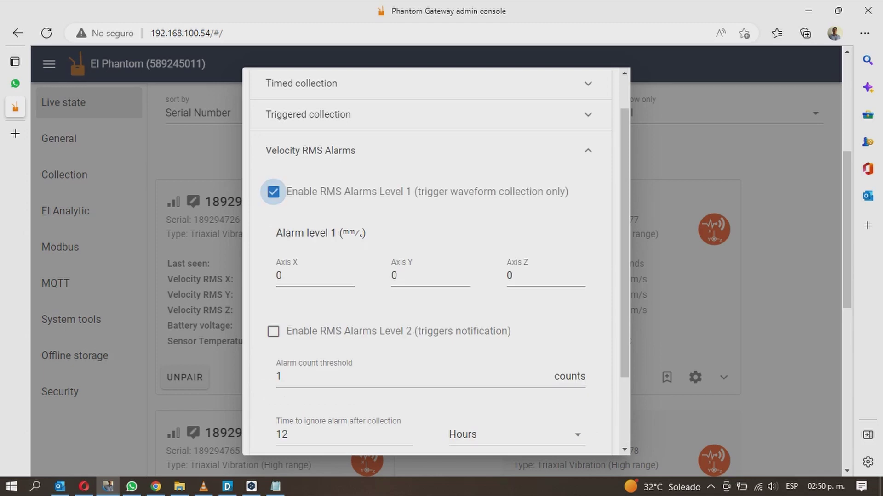
pyautogui.click(278, 276)
pyautogui.doubleClick(278, 276)
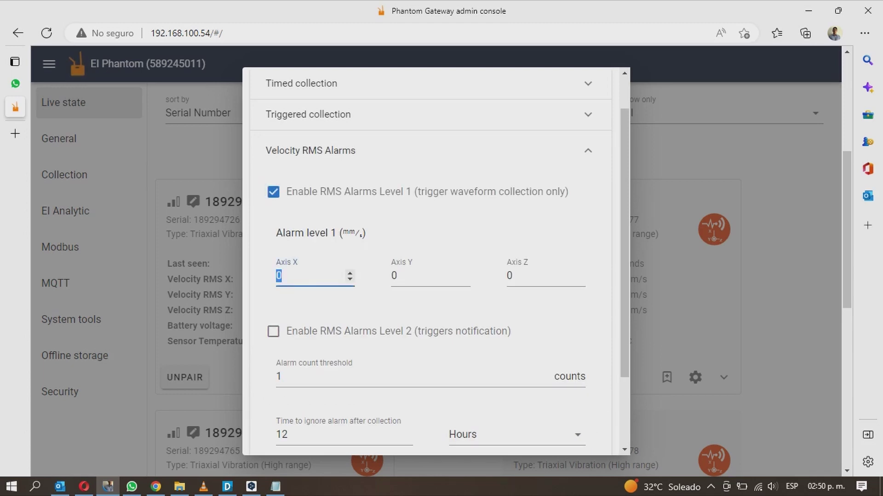
pyautogui.write('10')
pyautogui.doubleClick(395, 276)
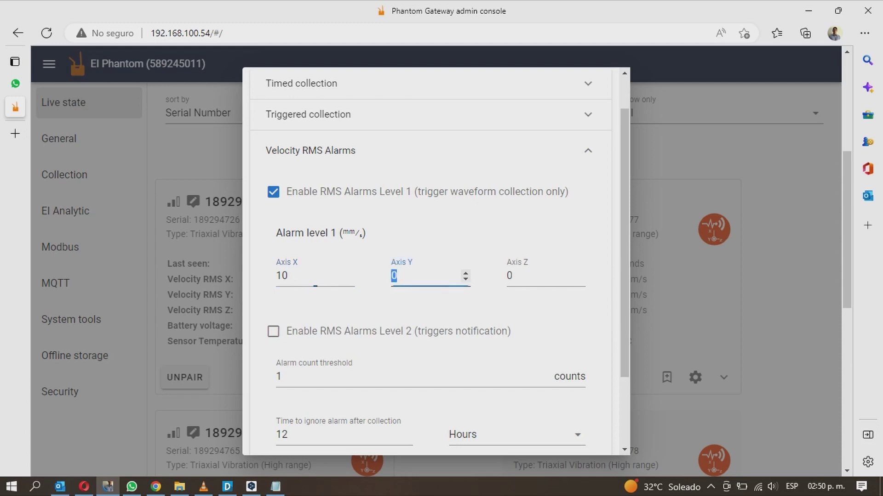
pyautogui.write('10')
pyautogui.doubleClick(508, 276)
pyautogui.write('10')
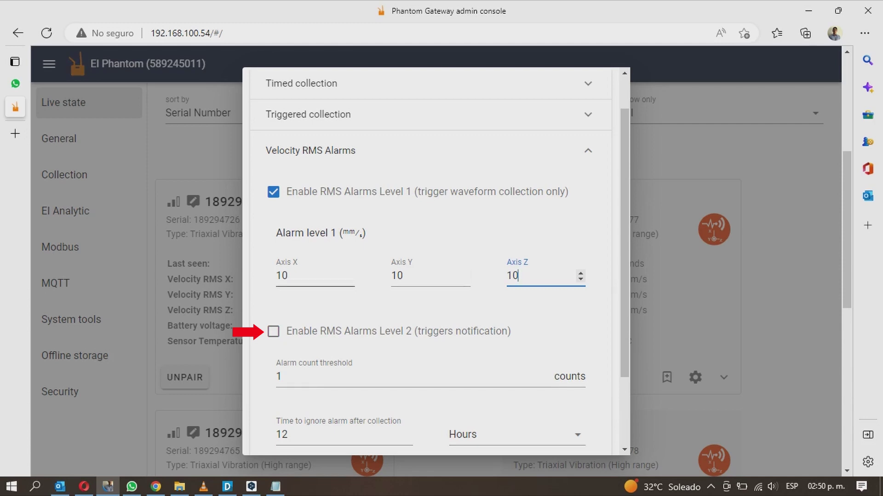
# Enable Level 2 RMS alarms with 12 mm/s on axes X, Y and Z
pyautogui.click(273, 331)
pyautogui.scroll(-1, 430, 262)
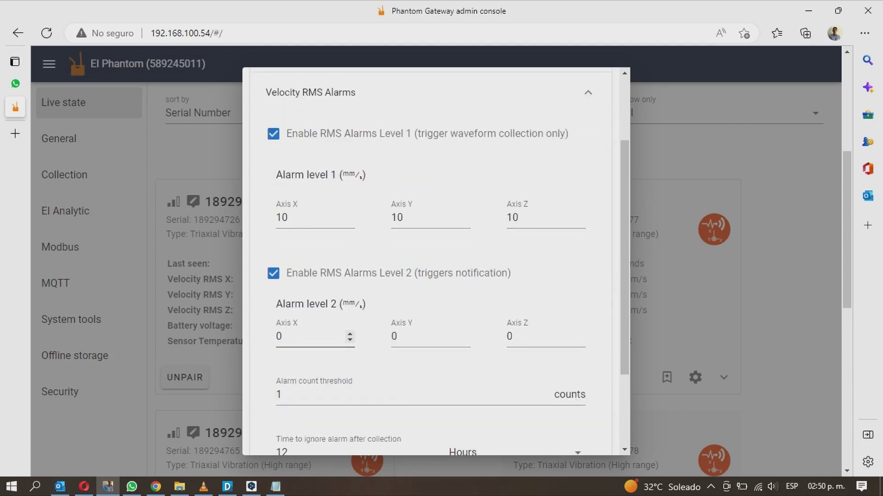
pyautogui.doubleClick(279, 337)
pyautogui.write('12')
pyautogui.press('Tab')
pyautogui.write('12')
pyautogui.press('Tab')
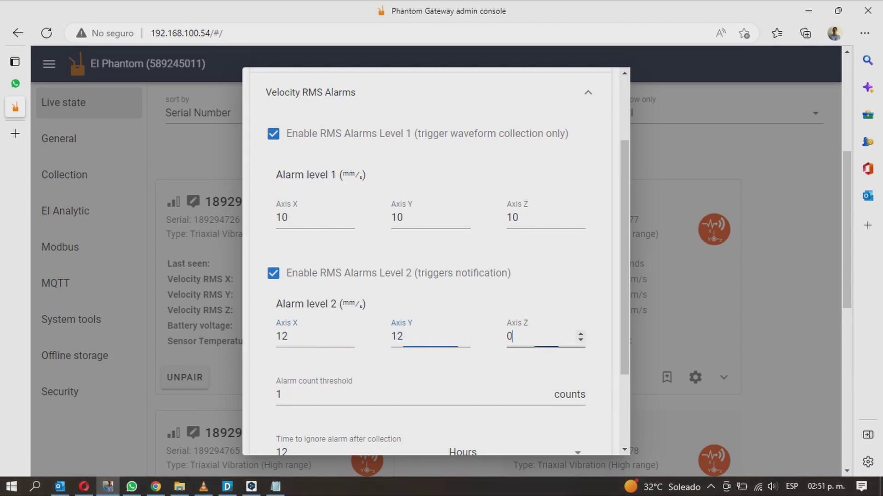
pyautogui.write('12')
# Adjust the alarm count threshold, leaving it at 1
pyautogui.scroll(-3, 465, 222)
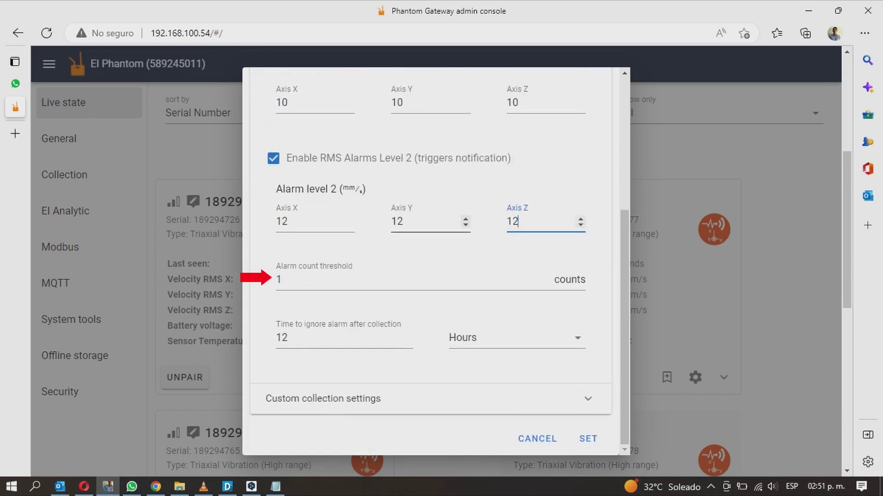
pyautogui.click(414, 280)
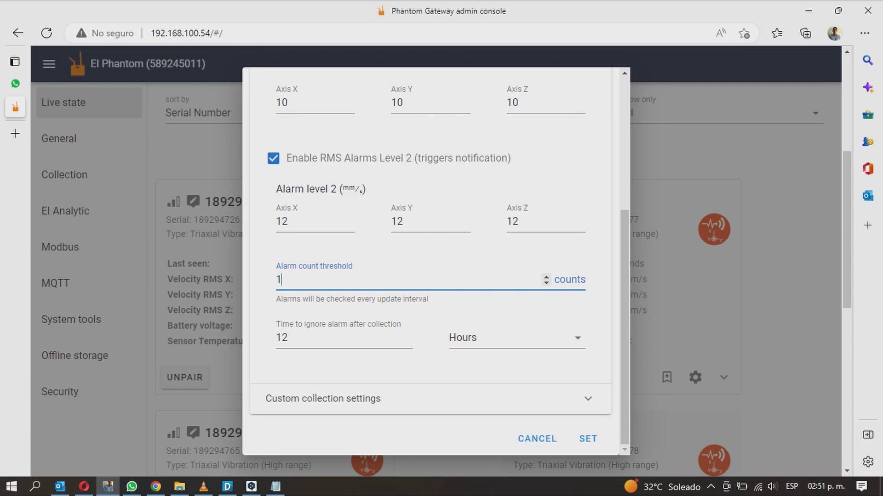
pyautogui.doubleClick(545, 277)
pyautogui.click(546, 283)
pyautogui.click(545, 283)
pyautogui.click(322, 337)
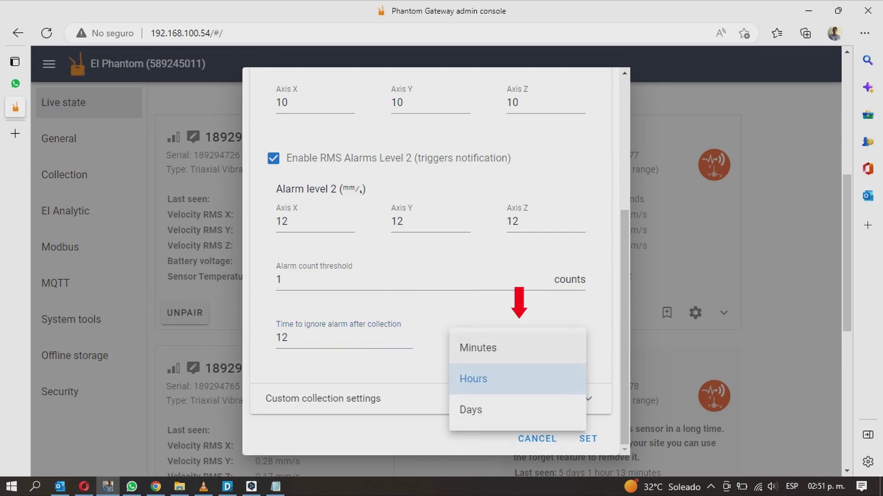
# Change the time to ignore alarms after collection from 12 to 15 Minutes
pyautogui.click(510, 338)
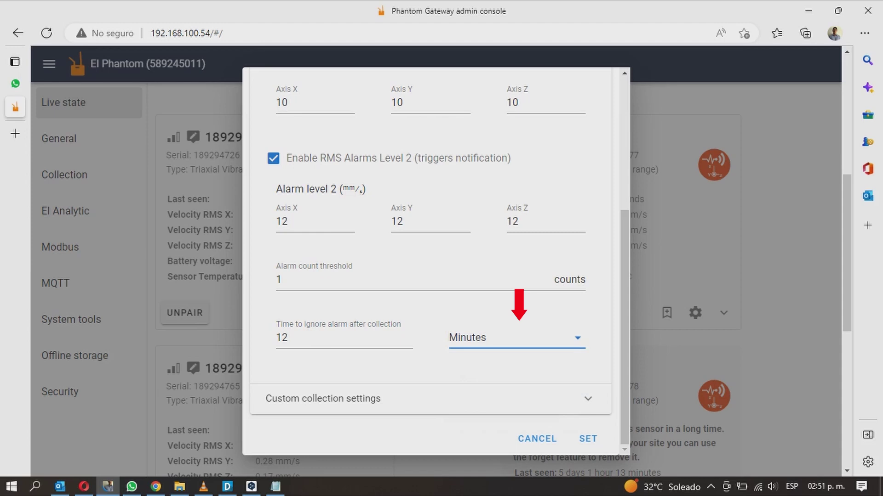
pyautogui.click(294, 338)
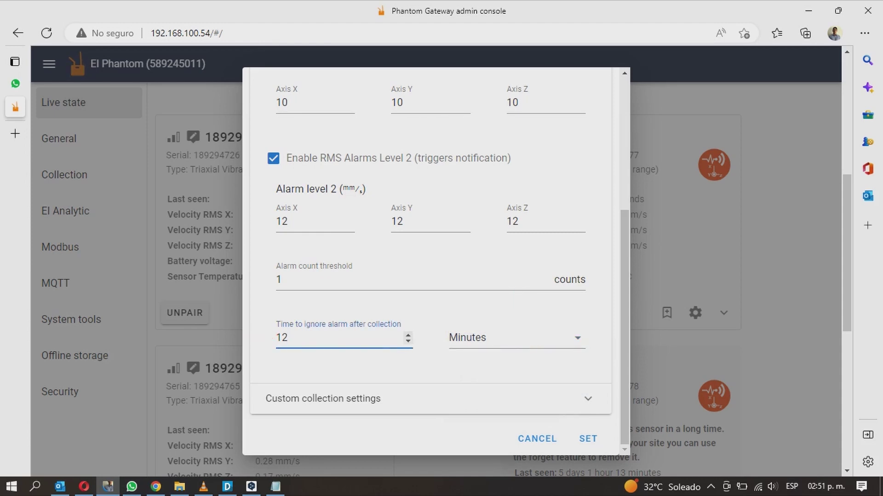
pyautogui.hotkey('ctrl', 'a')
pyautogui.write('15')
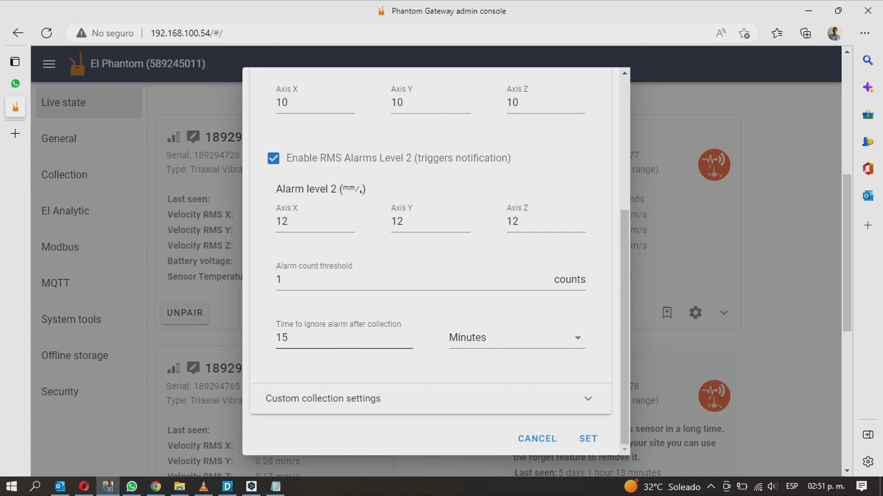
pyautogui.scroll(4, 430, 257)
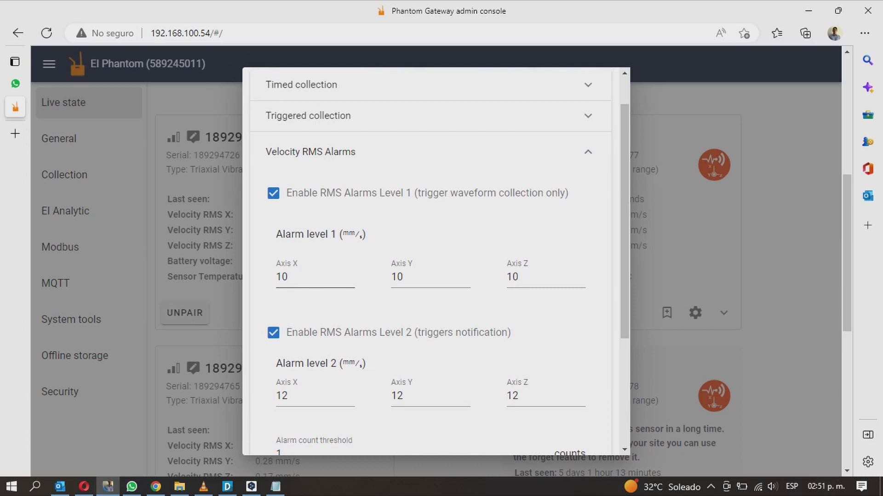
# Override the global collection settings with Single Axis mode, collecting axes sequentially
pyautogui.click(322, 152)
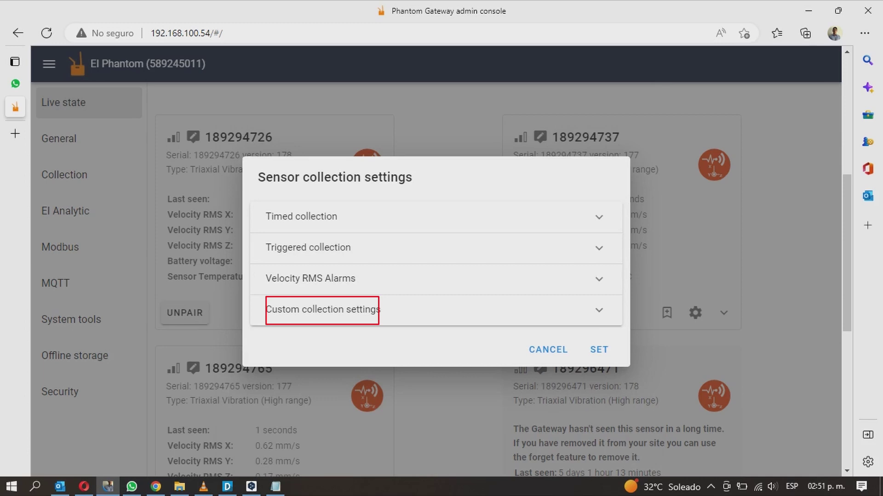
pyautogui.click(323, 309)
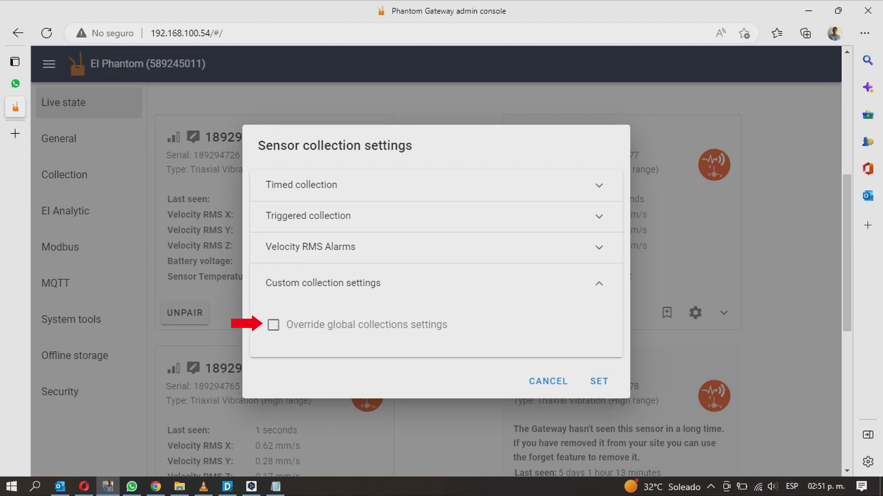
pyautogui.click(273, 325)
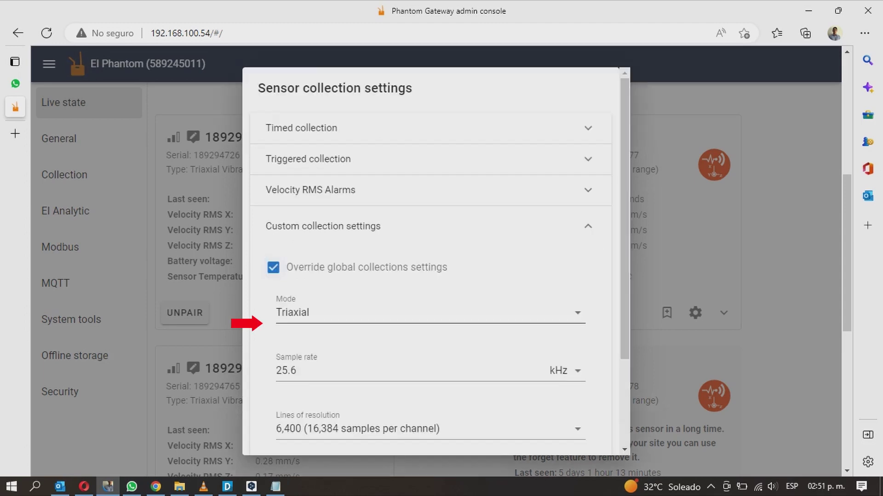
pyautogui.scroll(-3, 430, 257)
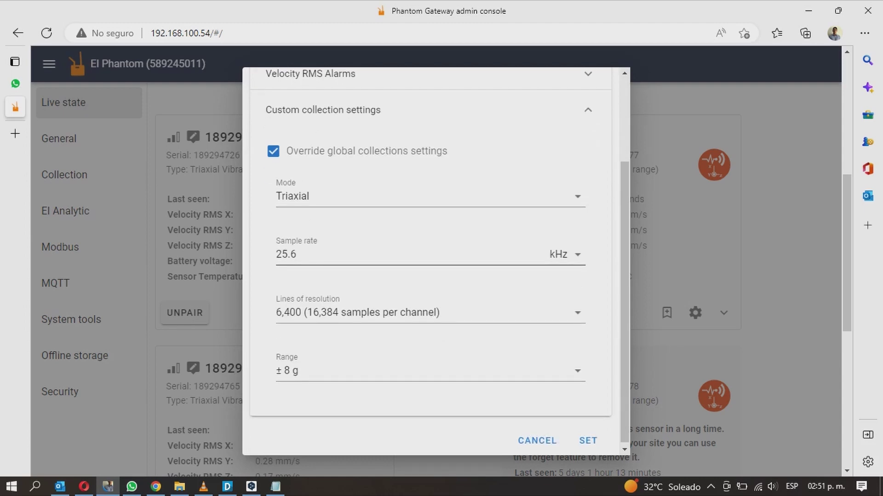
pyautogui.click(322, 196)
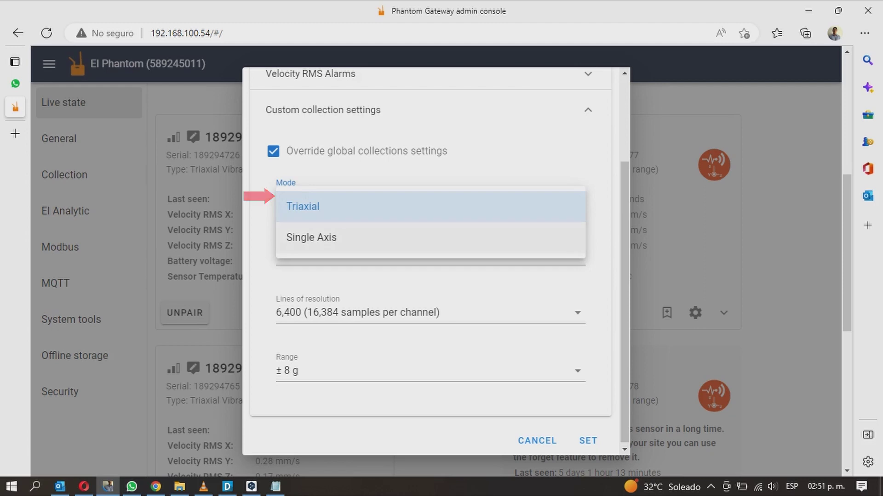
pyautogui.click(312, 238)
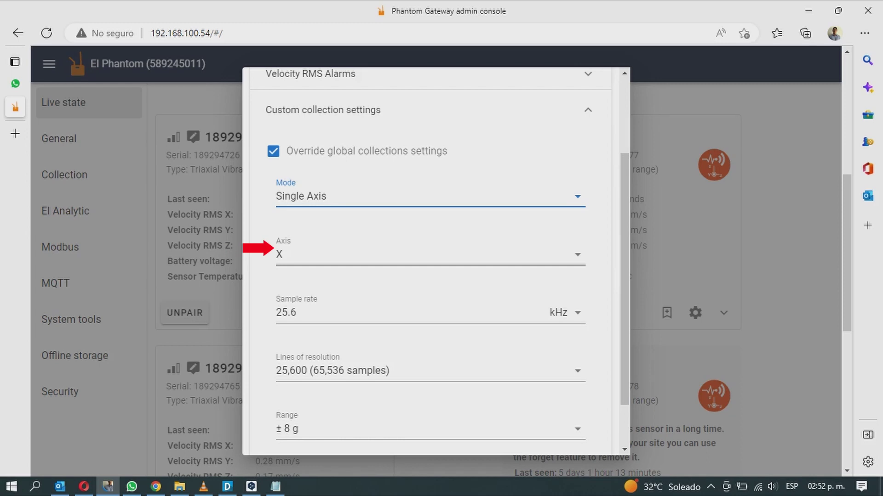
pyautogui.click(428, 255)
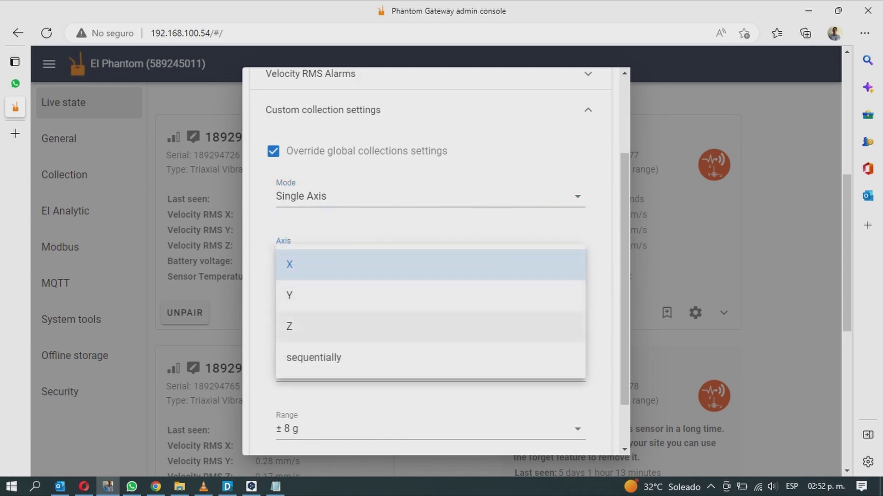
pyautogui.click(313, 357)
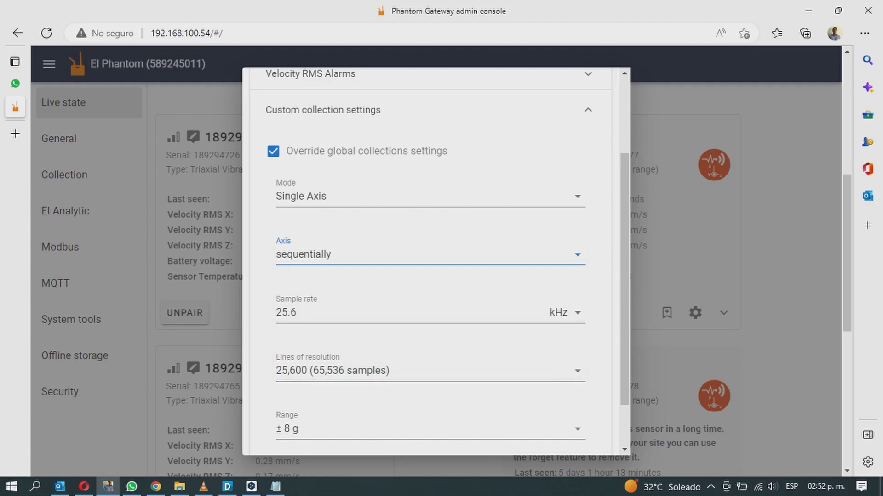
# Keep 25.6 kHz sample rate and 25,600 lines, then save the sensor collection settings
pyautogui.scroll(-1, 431, 258)
pyautogui.click(413, 252)
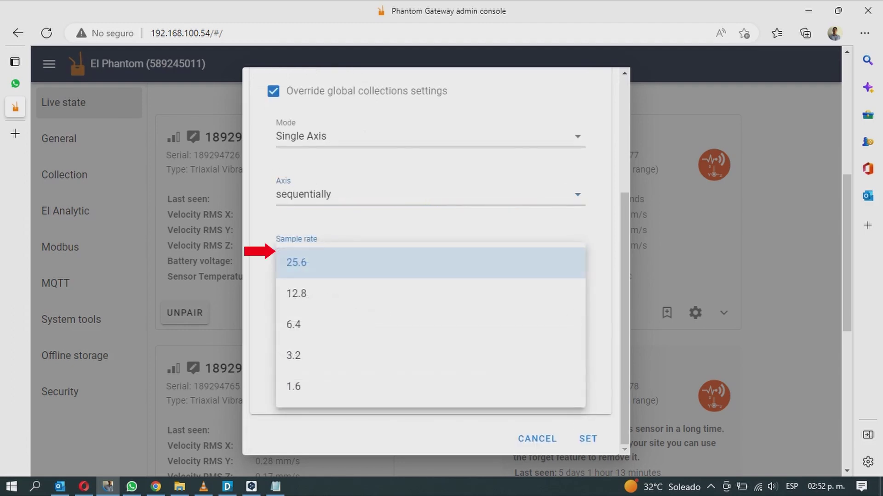
pyautogui.click(296, 263)
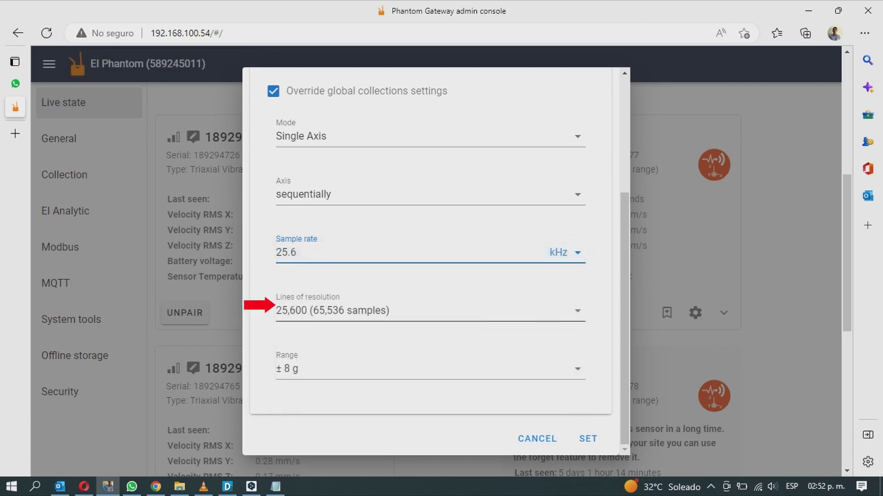
pyautogui.click(414, 311)
pyautogui.press('Escape')
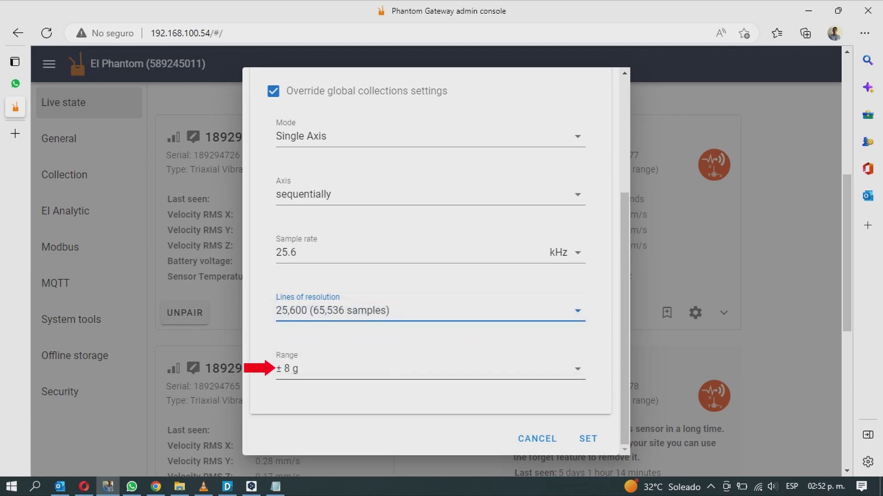
pyautogui.scroll(1, 430, 258)
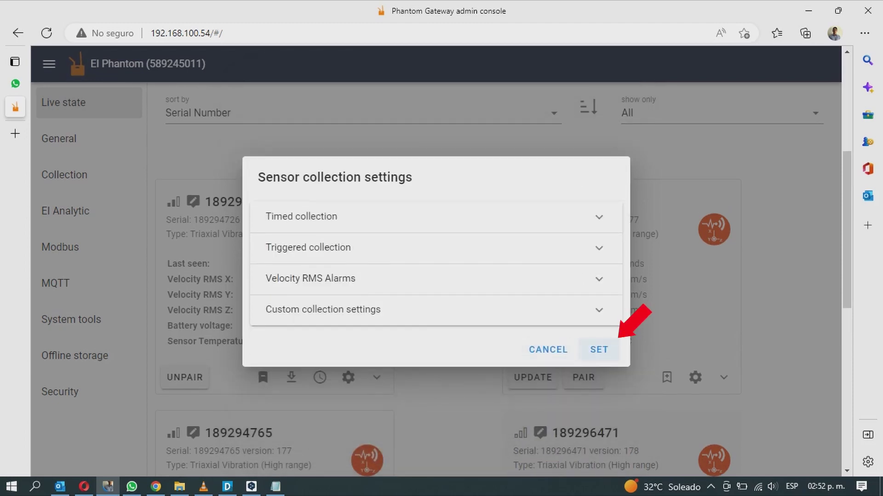
pyautogui.click(599, 350)
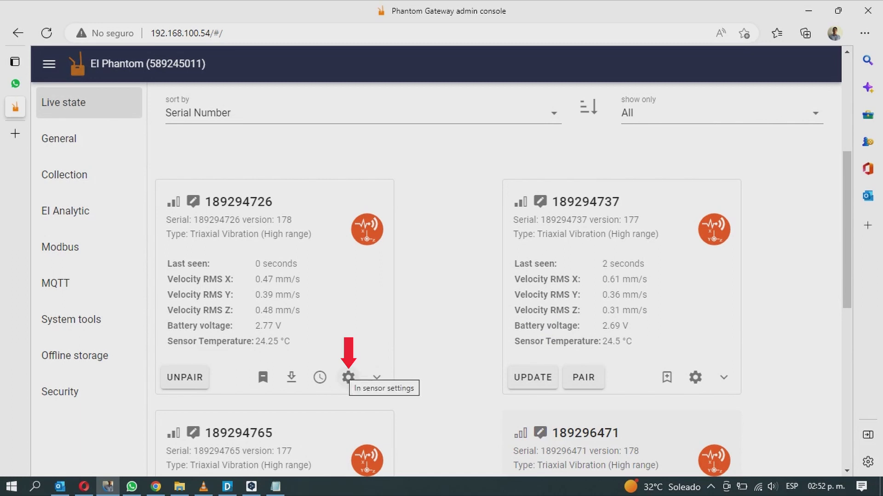
# Give the first sensor 8 dbm max transfer power, 30-second update interval, and Gateway v1 connection
pyautogui.click(348, 377)
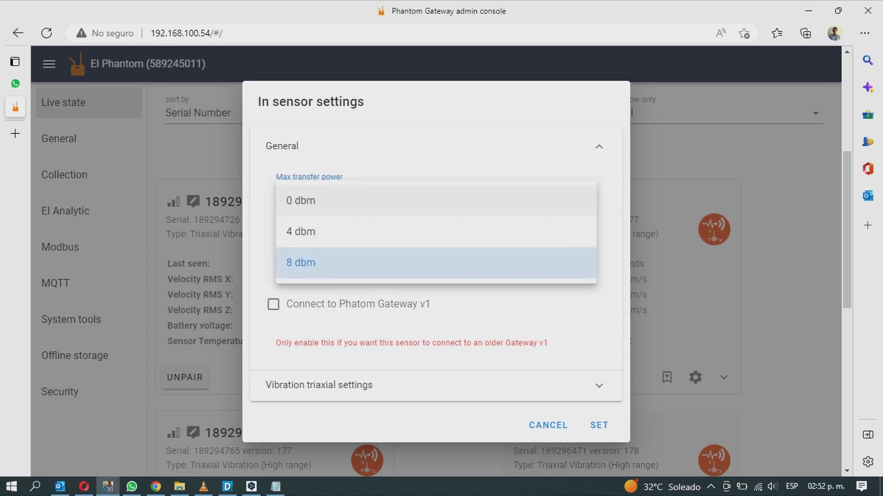
pyautogui.press('Return')
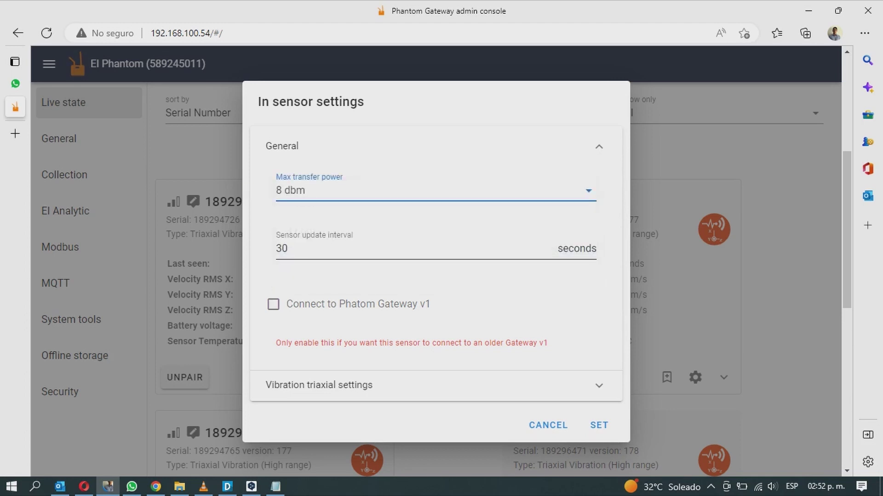
pyautogui.click(289, 248)
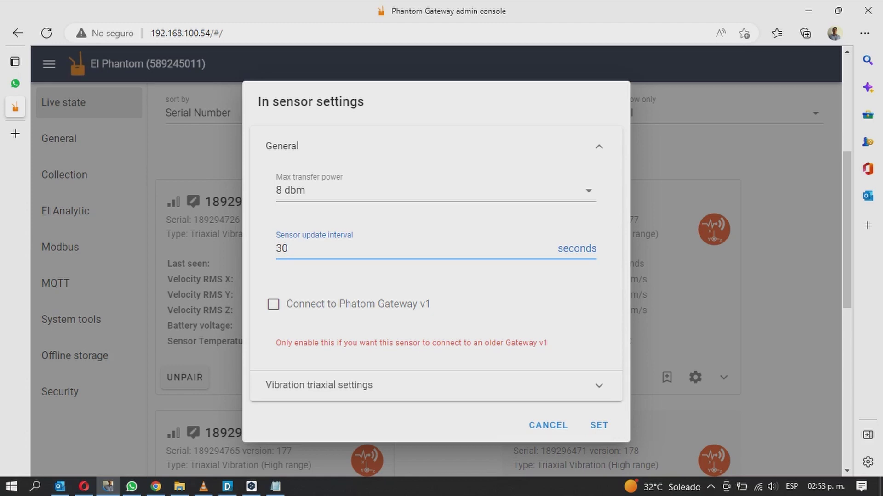
pyautogui.press('Tab')
pyautogui.hotkey('shift', 'Tab')
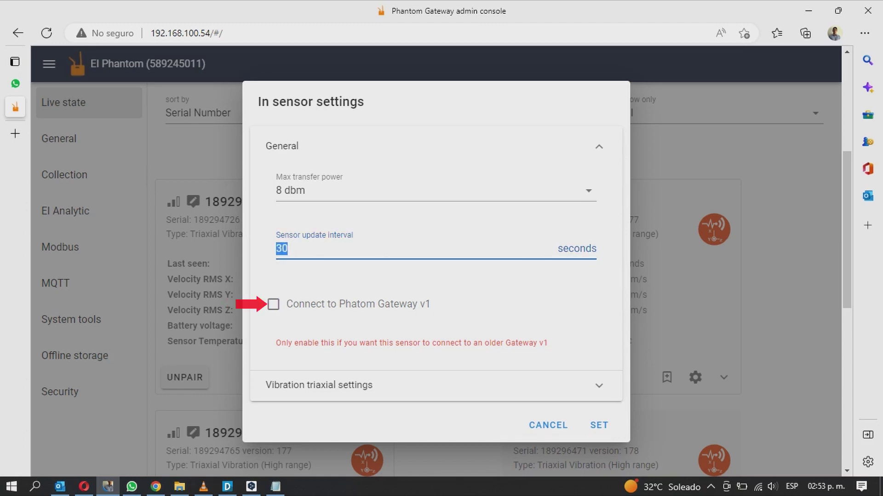
pyautogui.write('30')
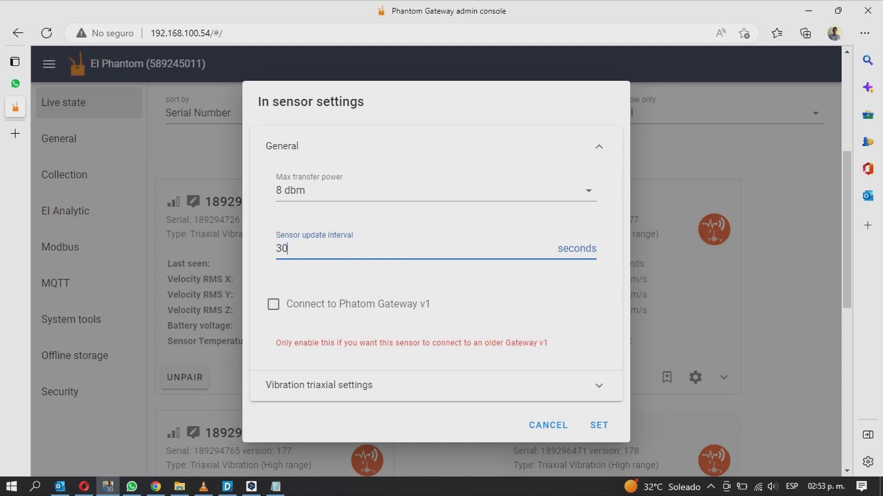
pyautogui.click(273, 304)
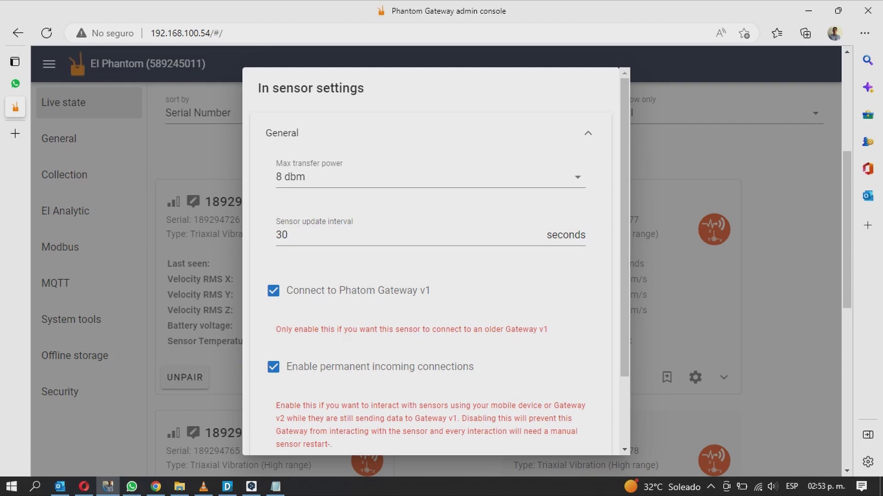
pyautogui.scroll(-1, 432, 276)
# Untick the Gateway v1 connection and review the vibration triaxial higher cutoff frequency
pyautogui.click(273, 290)
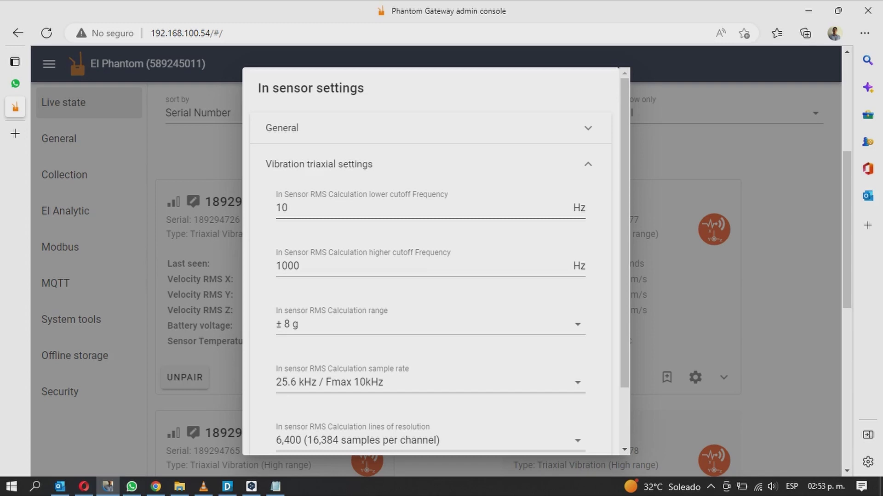
pyautogui.click(414, 266)
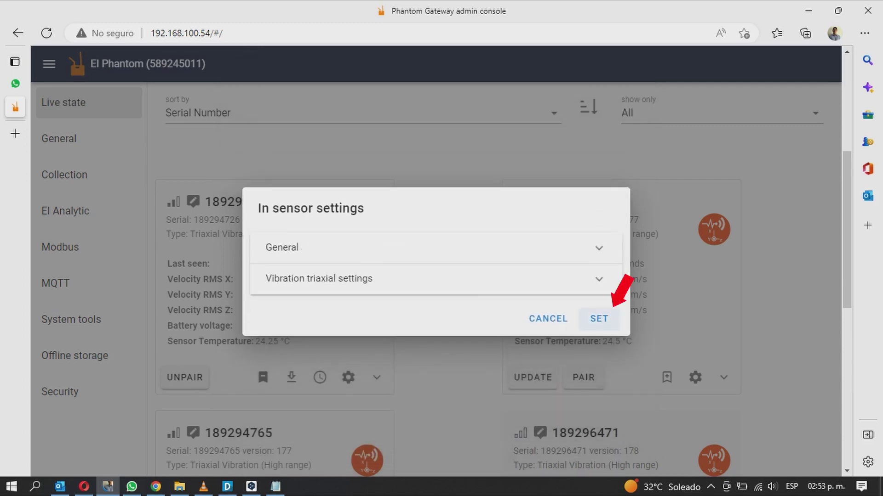
pyautogui.scroll(-1, 441, 276)
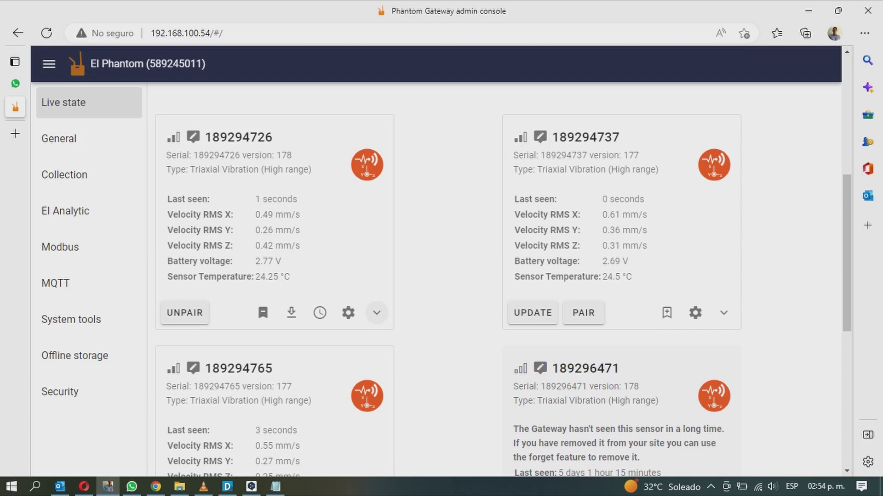
# Expand the first sensor card's details and scroll down to its extra buttons
pyautogui.click(377, 313)
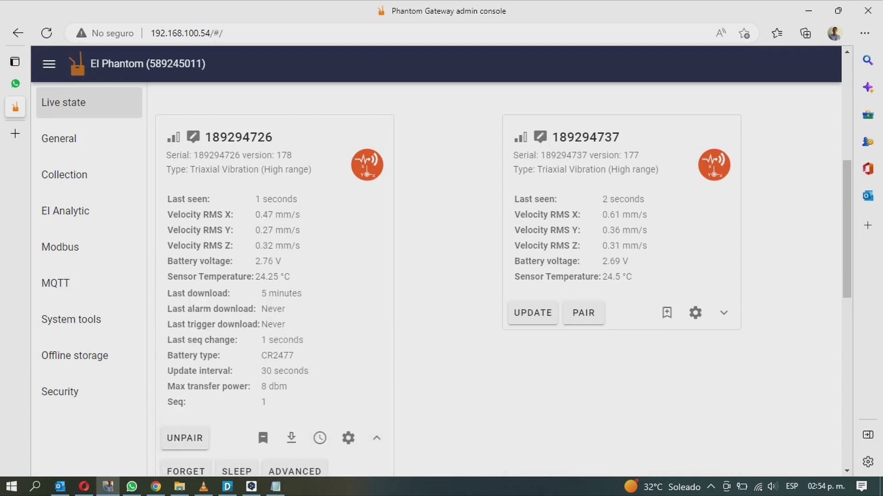
pyautogui.scroll(-1, 474, 281)
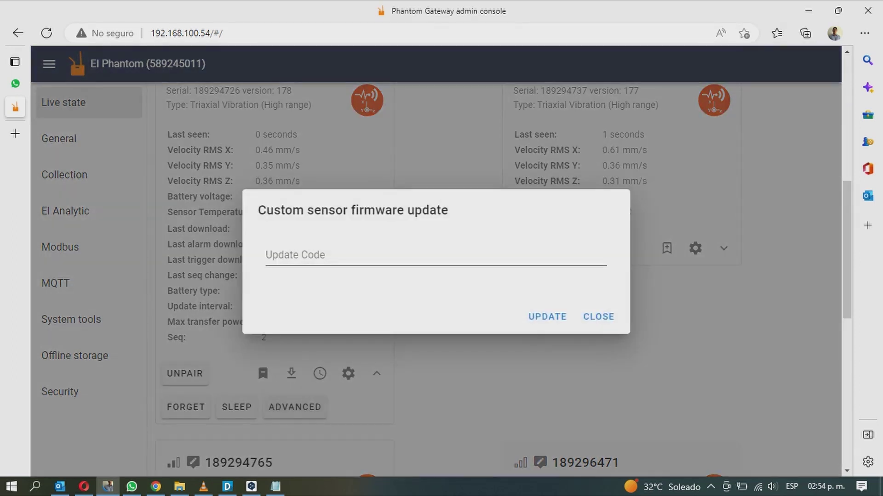
# Enter a partial update code in the custom sensor firmware update dialog
pyautogui.click(266, 256)
pyautogui.write('A23')
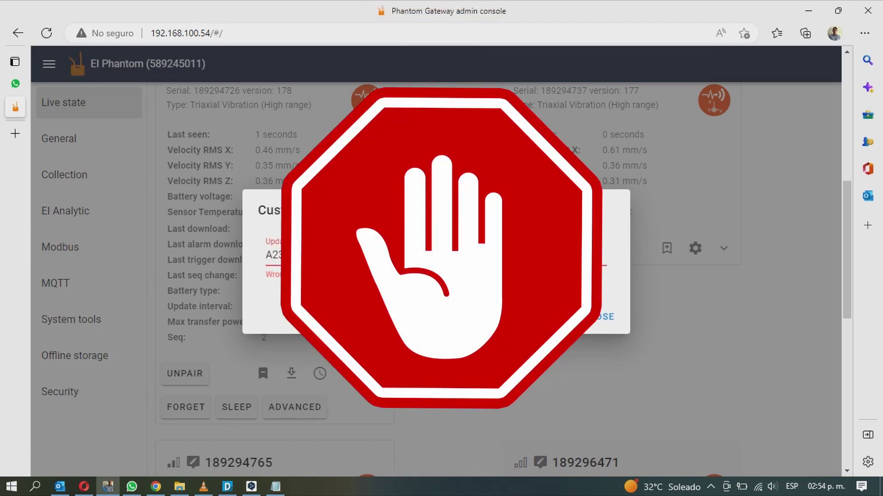
pyautogui.write('4')
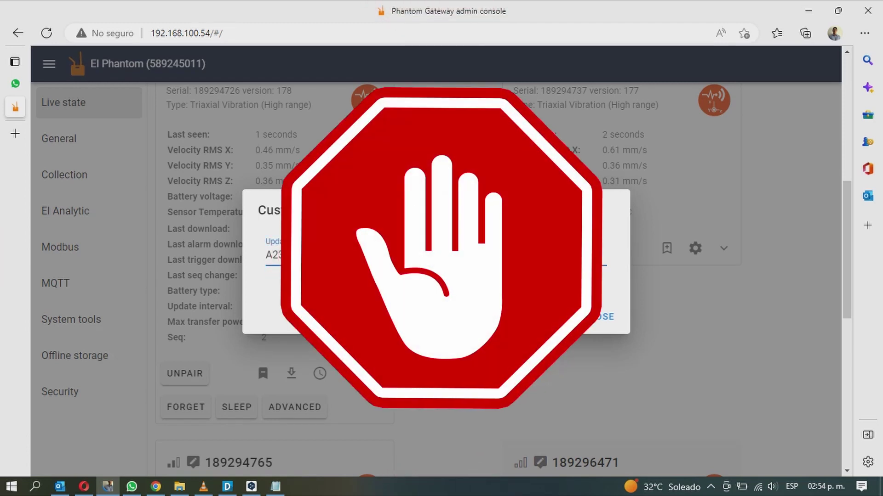